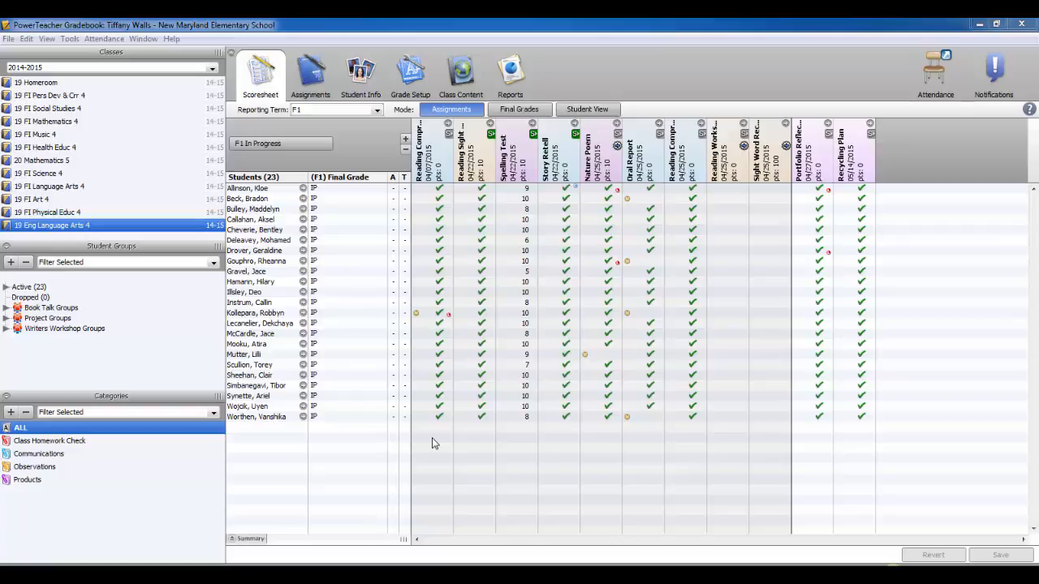
# - Collapse and re-expand the Categories and Student Groups panes
pyautogui.click(6, 397)
pyautogui.click(5, 557)
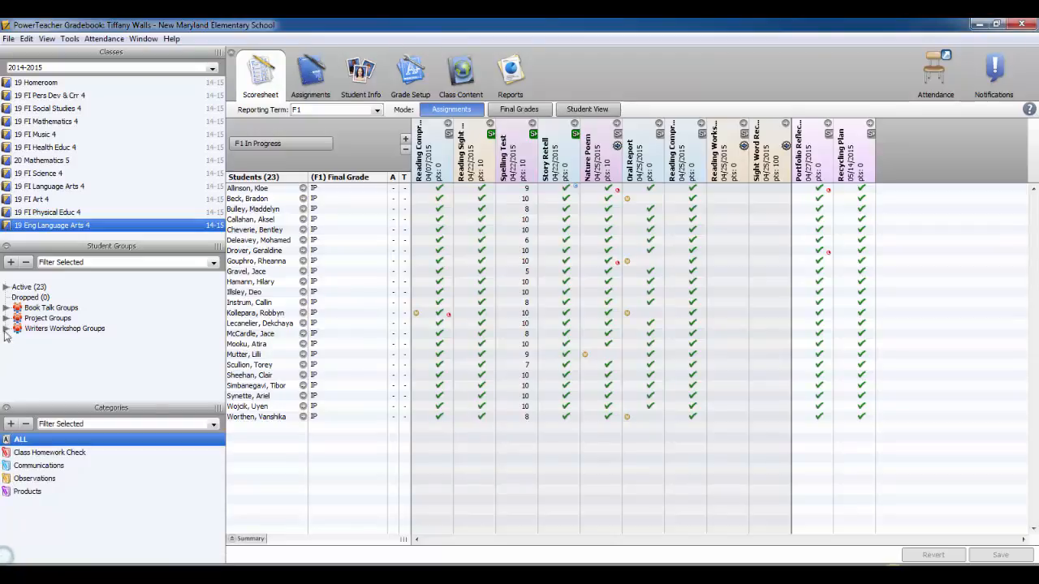
pyautogui.click(6, 246)
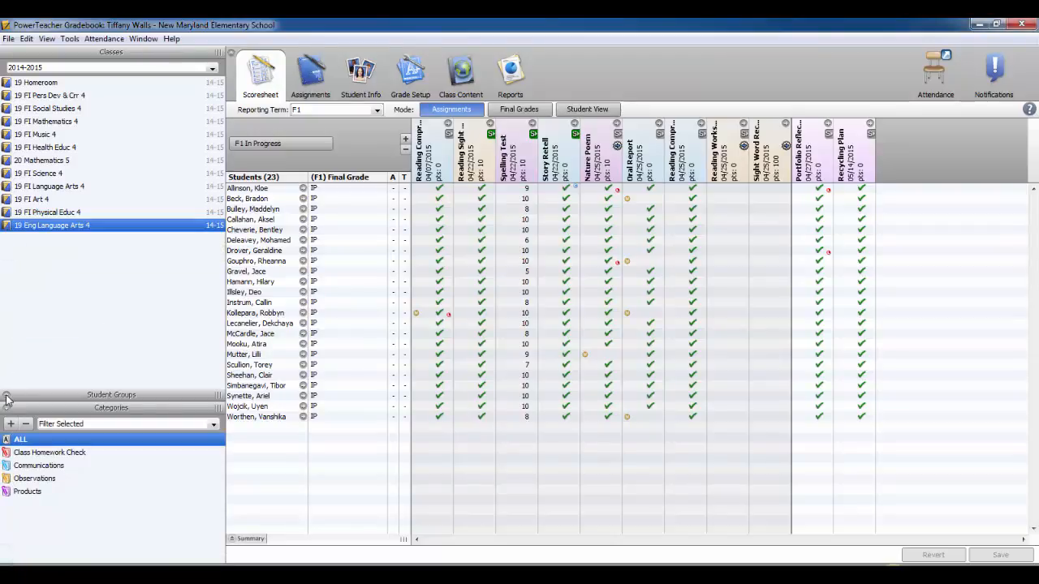
pyautogui.click(6, 396)
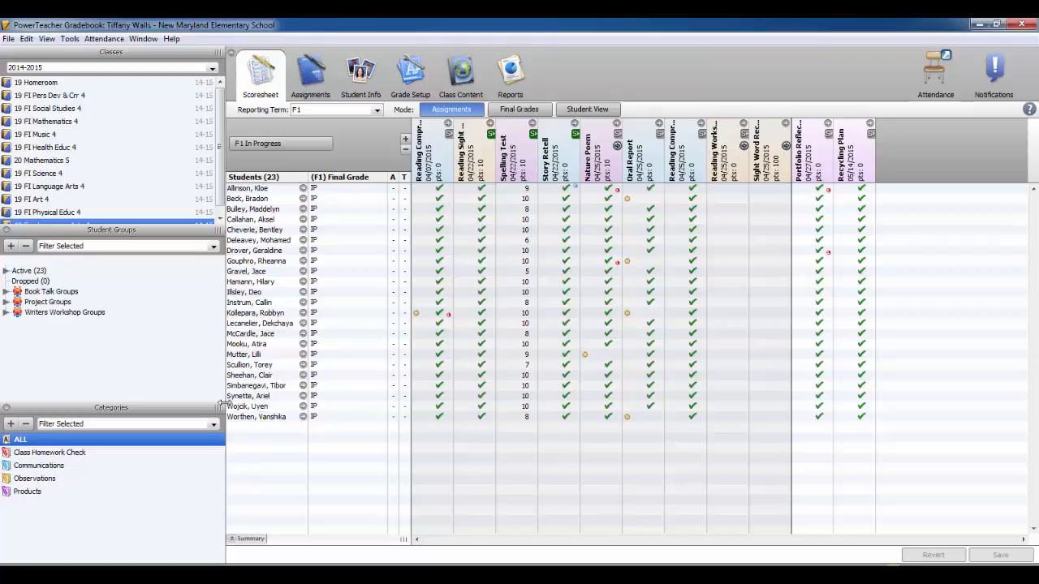
# - Adjust the width of the side pane and enlarge the Classes area so the whole class list fits
pyautogui.moveTo(223, 404); pyautogui.dragTo(202, 406)
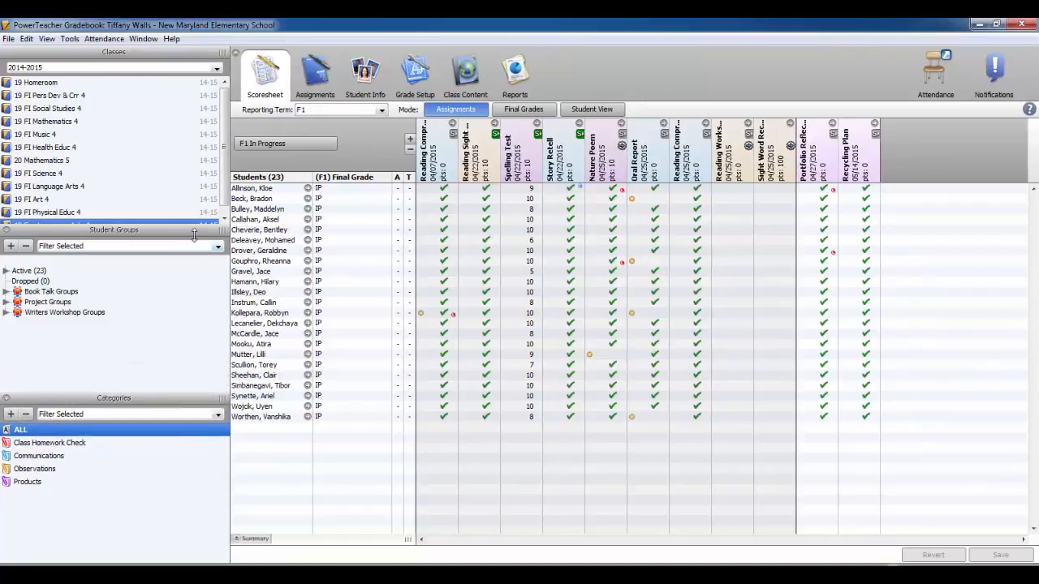
pyautogui.moveTo(194, 234); pyautogui.dragTo(190, 254)
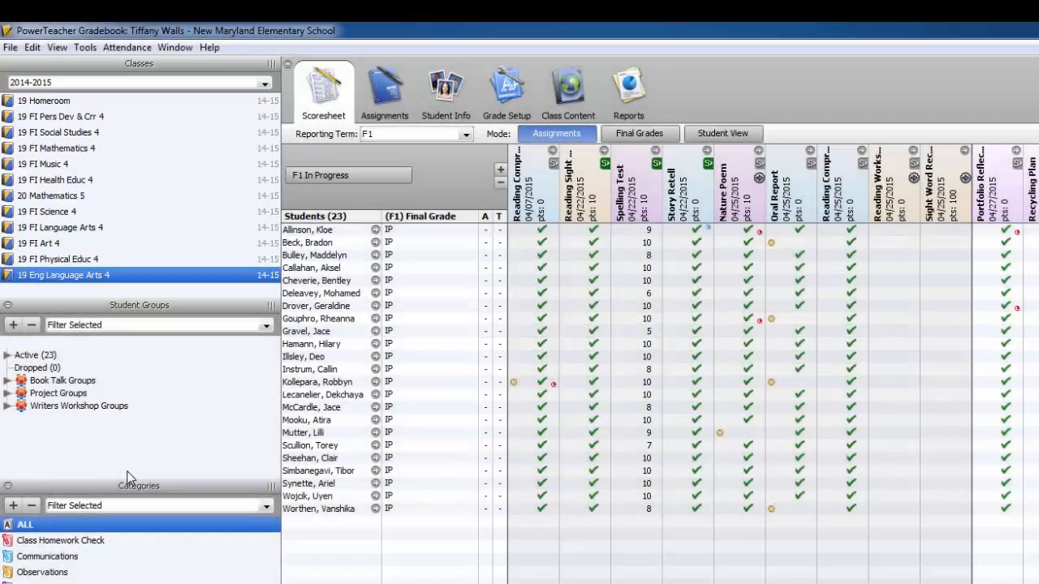
# - View the scoresheet of 20 Mathematics 5, return to 19 Eng Language Arts 4, and look through the available school years
pyautogui.click(50, 100)
pyautogui.click(64, 196)
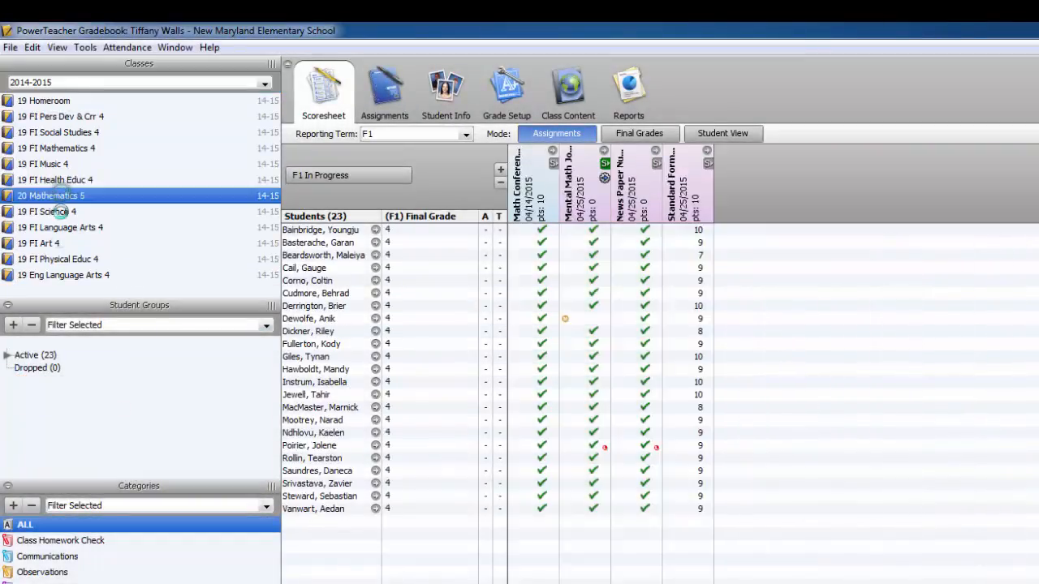
pyautogui.click(56, 275)
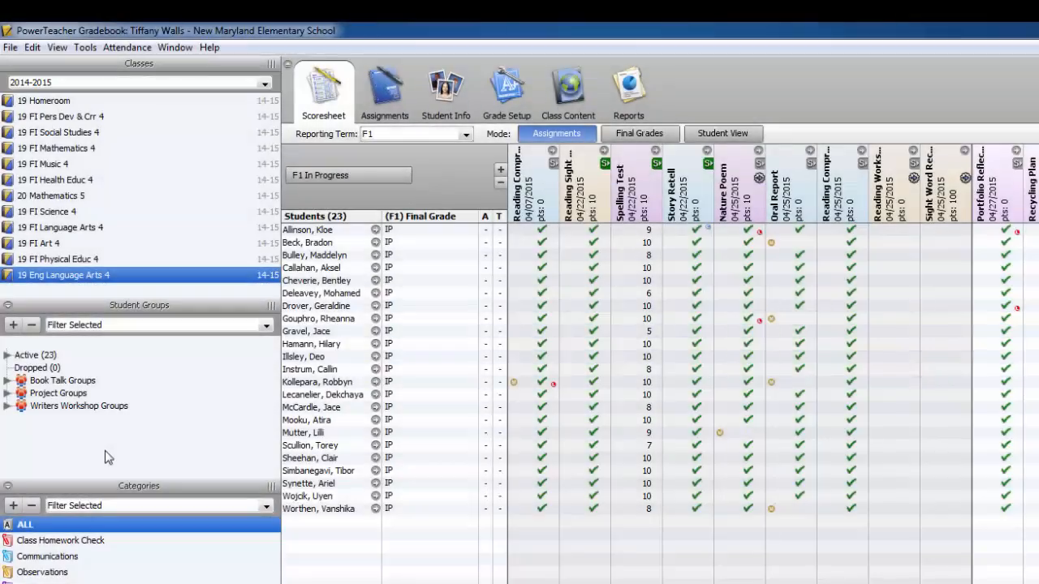
pyautogui.click(265, 84)
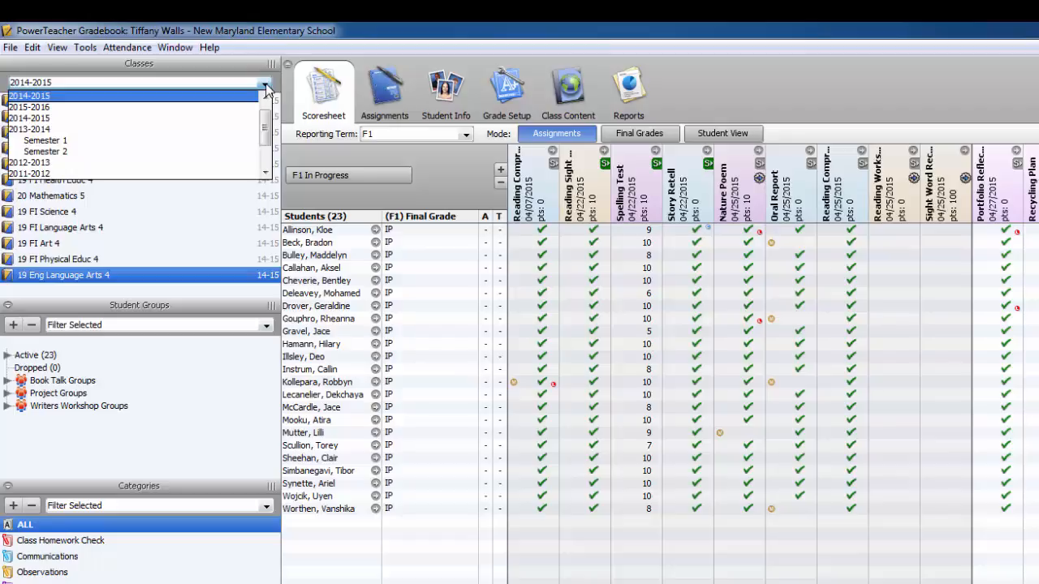
pyautogui.click(267, 86)
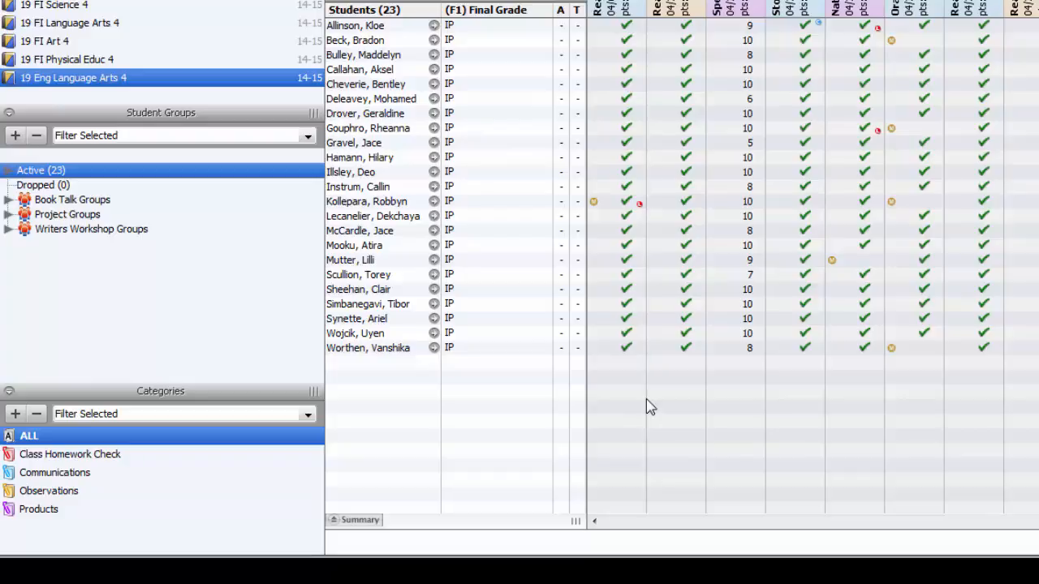
# - Check the options for adding student groups, and review the members of the Active list and the first Book Talk Groups
pyautogui.click(13, 136)
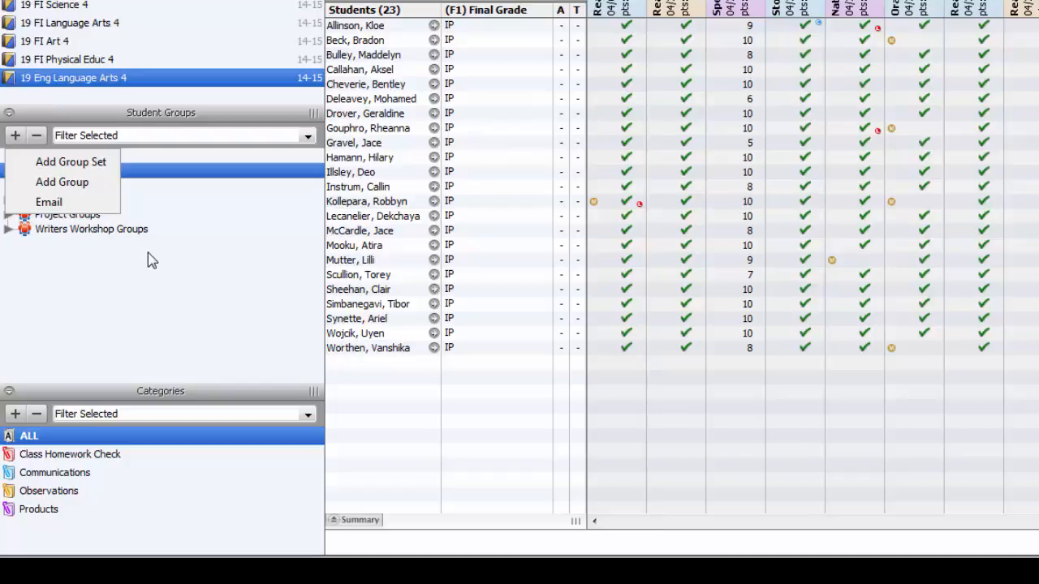
pyautogui.click(148, 257)
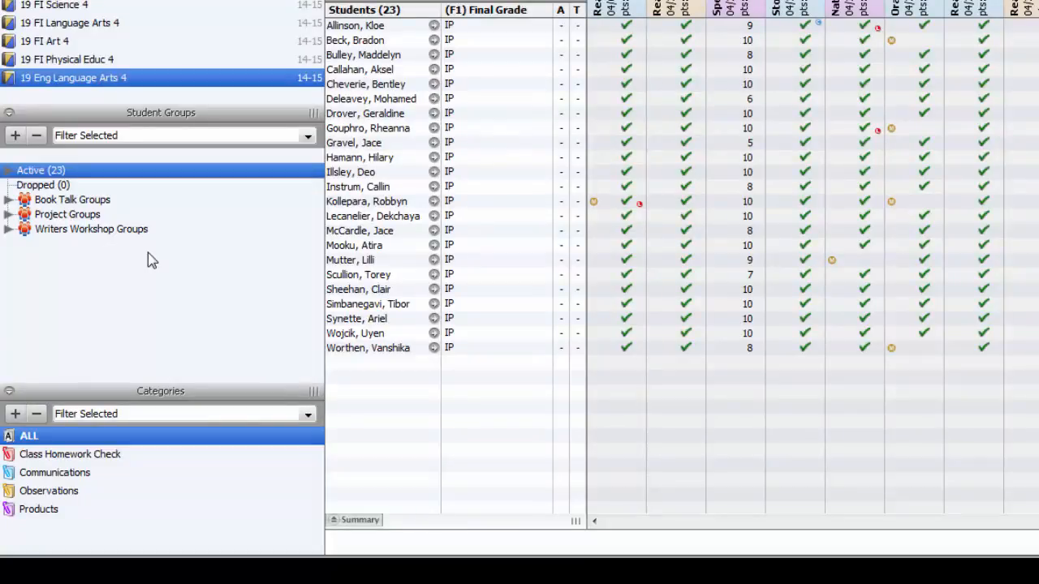
pyautogui.click(10, 171)
pyautogui.click(9, 156)
pyautogui.click(8, 199)
pyautogui.click(26, 214)
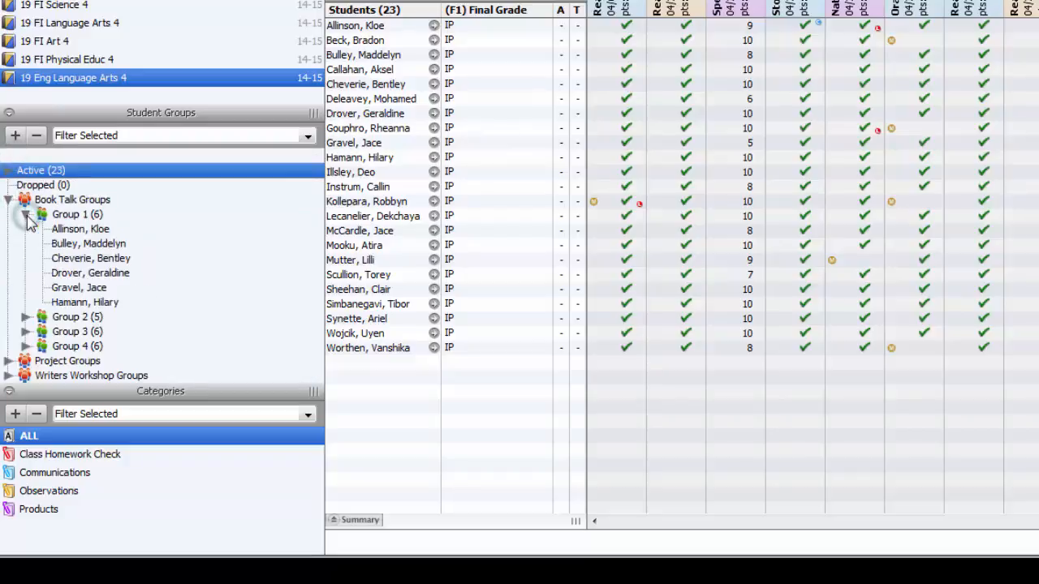
pyautogui.click(26, 215)
pyautogui.click(26, 228)
pyautogui.click(26, 229)
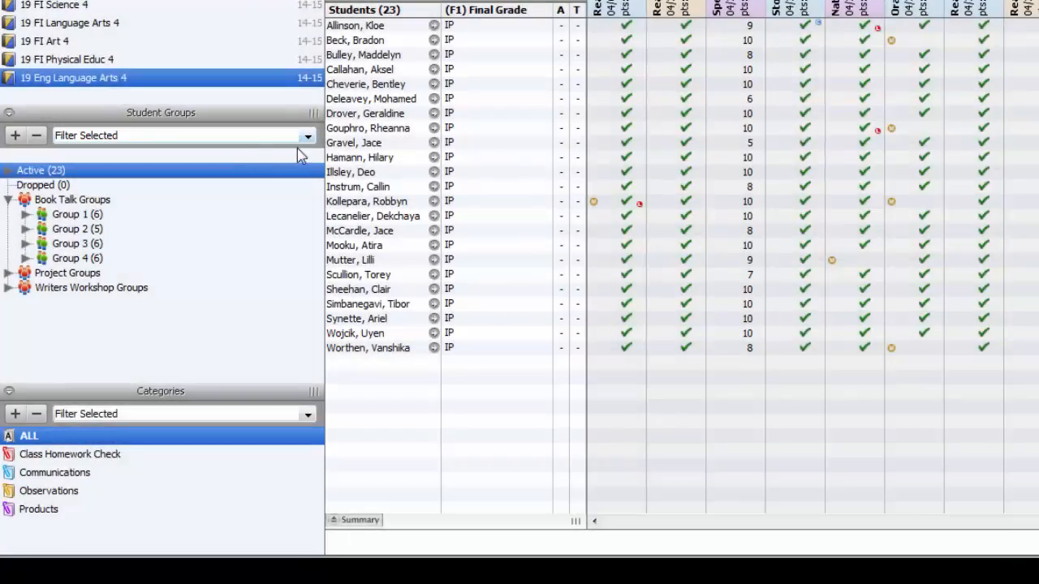
# - Switch the student group display to Highlight Selected and highlight Book Talk Groups 1, 2 and 3 in turn
pyautogui.click(307, 138)
pyautogui.click(134, 150)
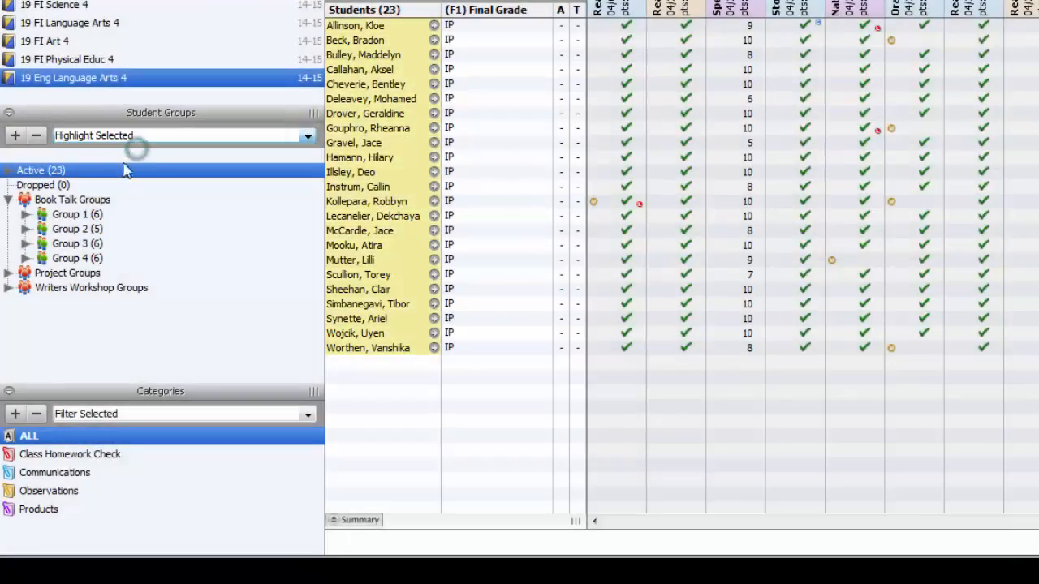
pyautogui.click(65, 216)
pyautogui.click(70, 231)
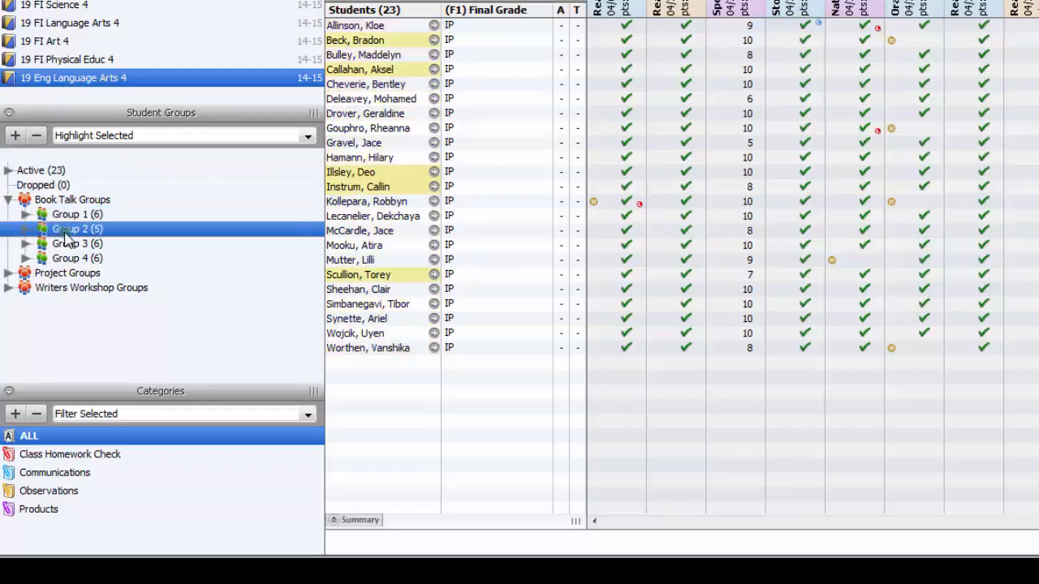
pyautogui.click(73, 244)
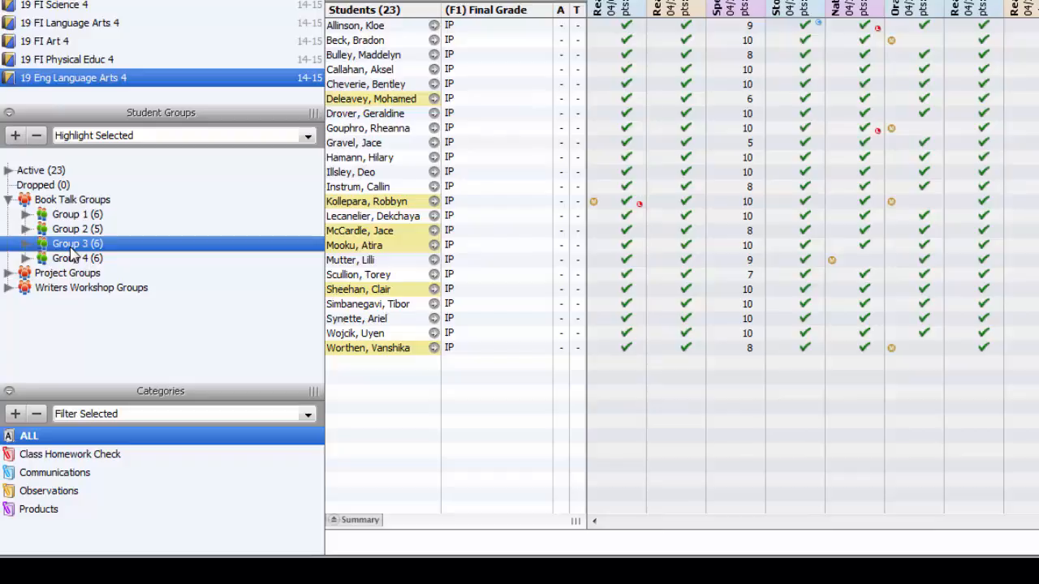
# - Set the student group display back to Filter Selected and show only Book Talk Groups 1, 2 and 3 in turn
pyautogui.click(307, 136)
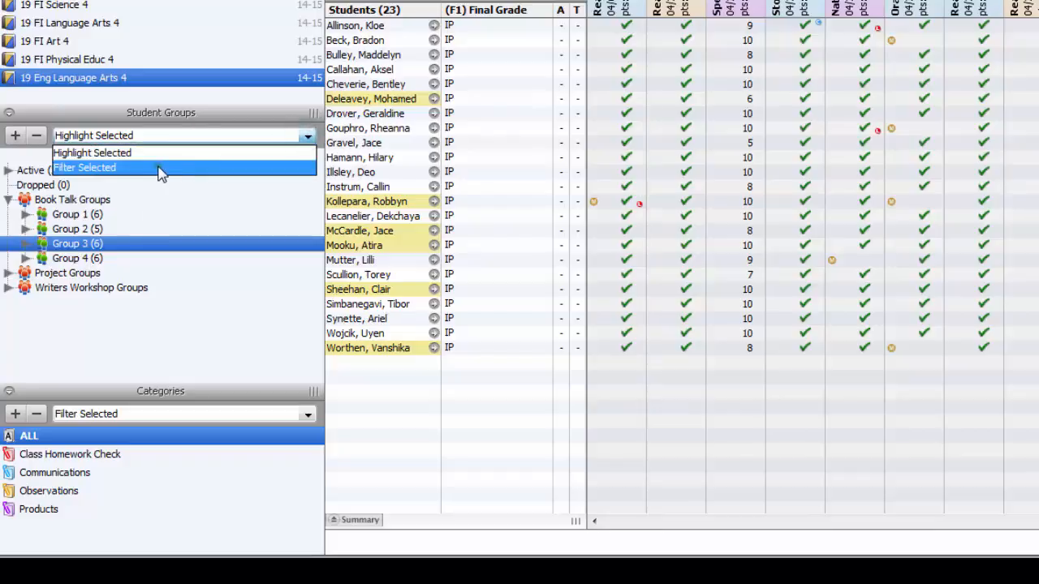
pyautogui.click(162, 168)
pyautogui.click(69, 215)
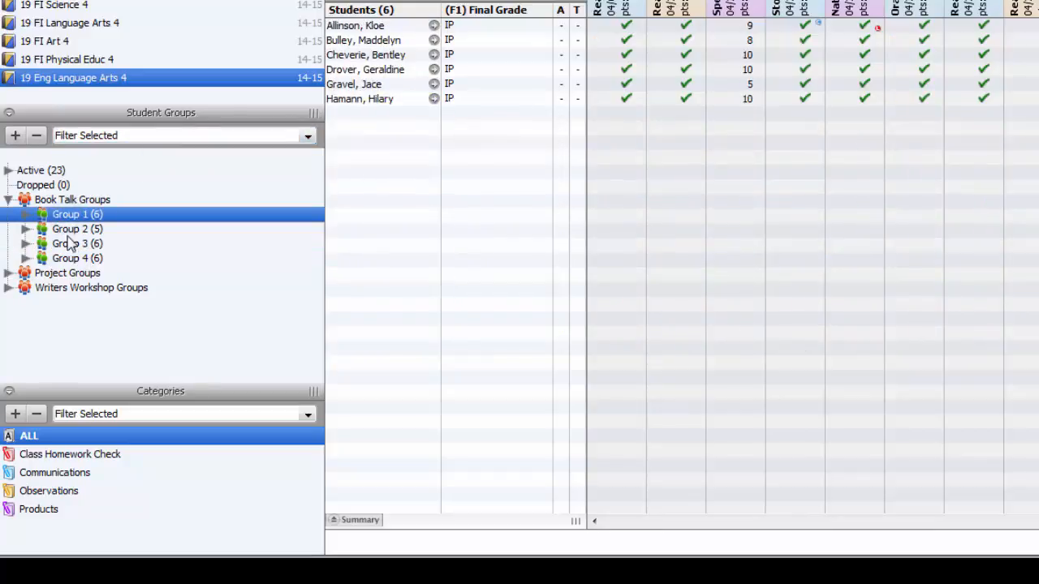
pyautogui.click(70, 229)
pyautogui.click(69, 244)
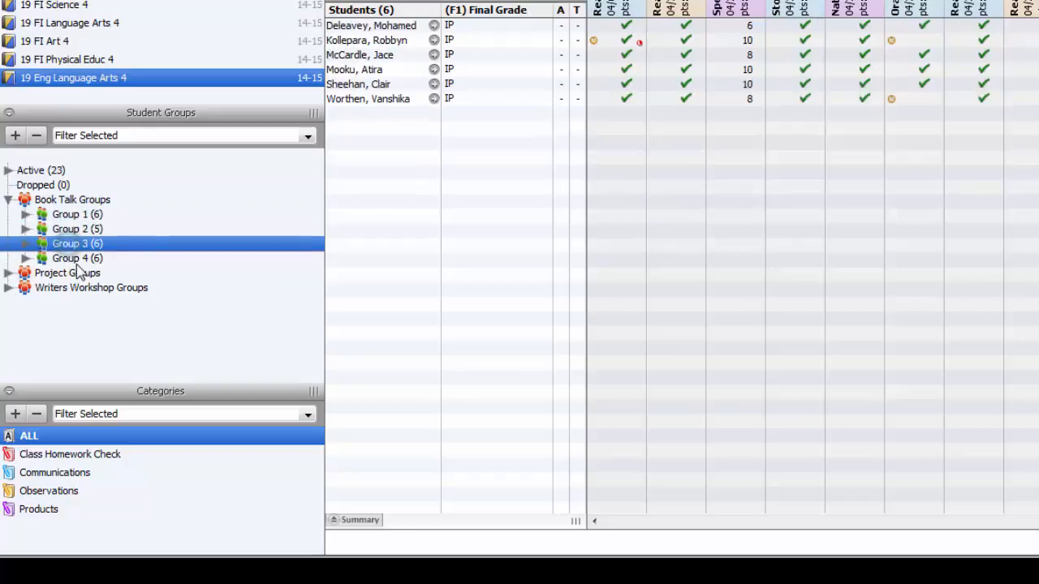
# - Filter the scoresheet to the first student in the Active list, and restore the view of all active students
pyautogui.click(9, 170)
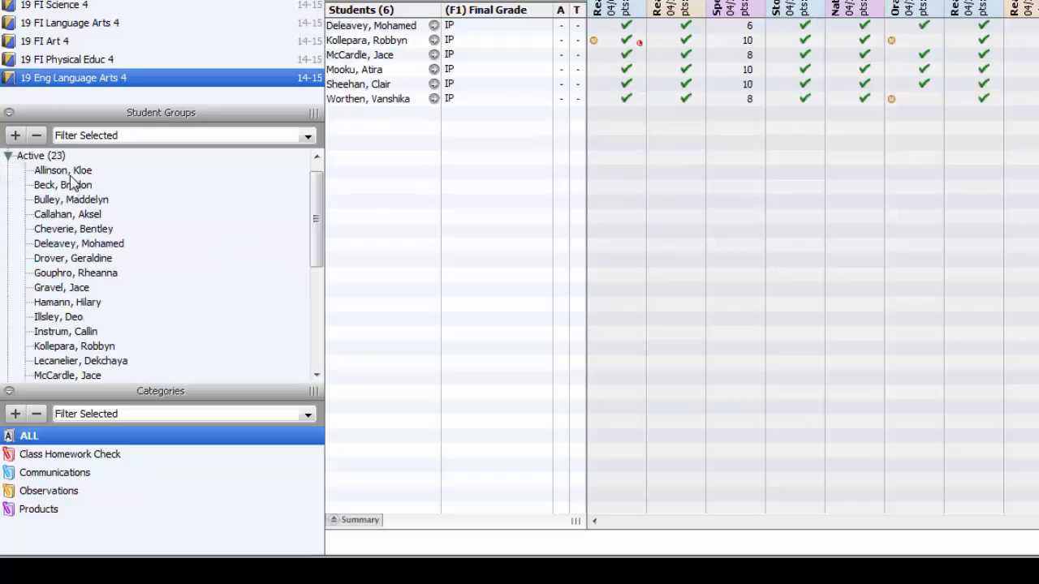
pyautogui.click(70, 171)
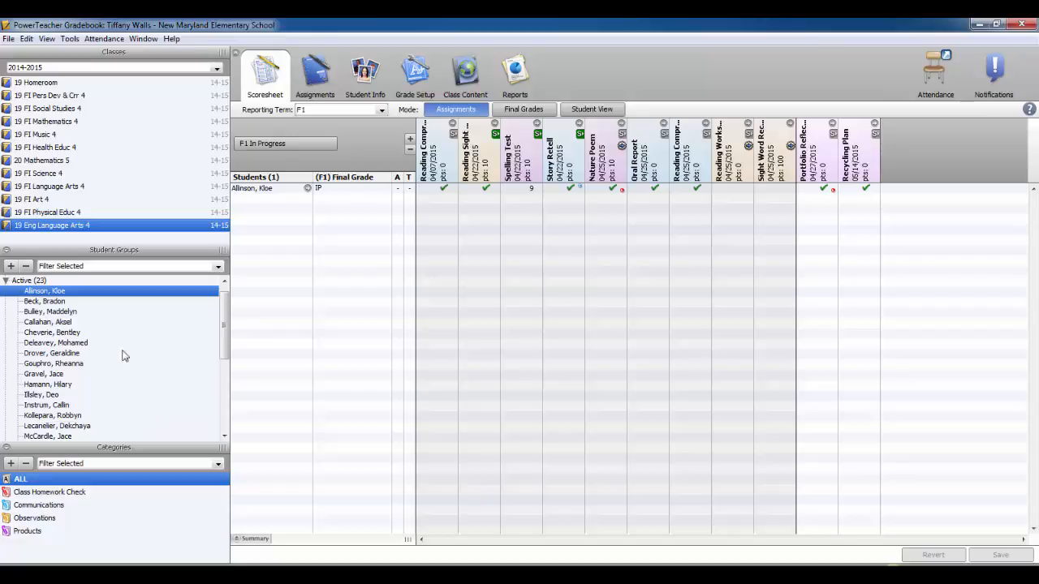
pyautogui.click(31, 281)
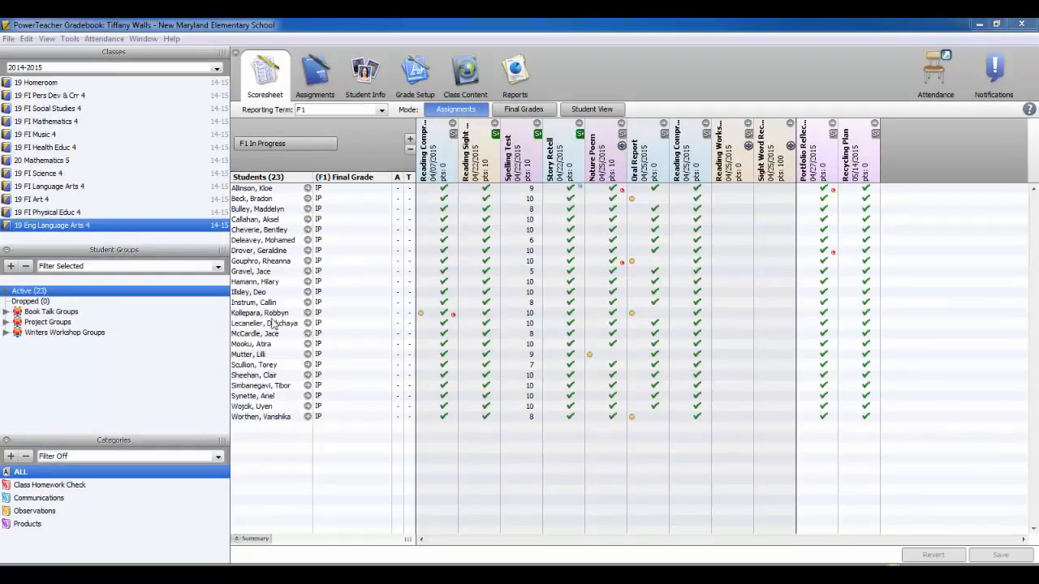
# - View the categories of 19 FI Music 4, and return to 19 Eng Language Arts 4 with all active students selected
pyautogui.click(46, 135)
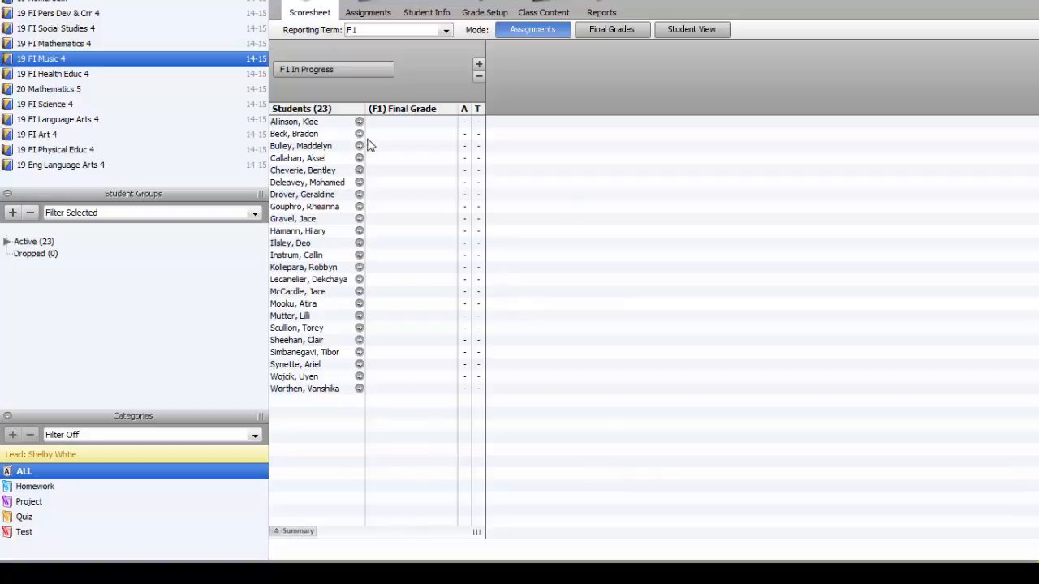
pyautogui.click(89, 163)
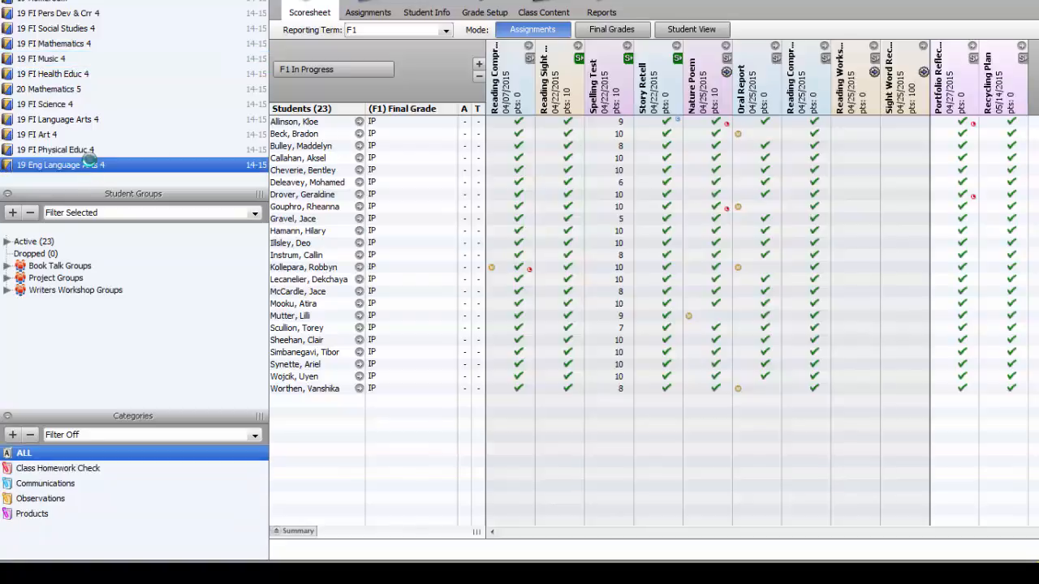
pyautogui.click(49, 240)
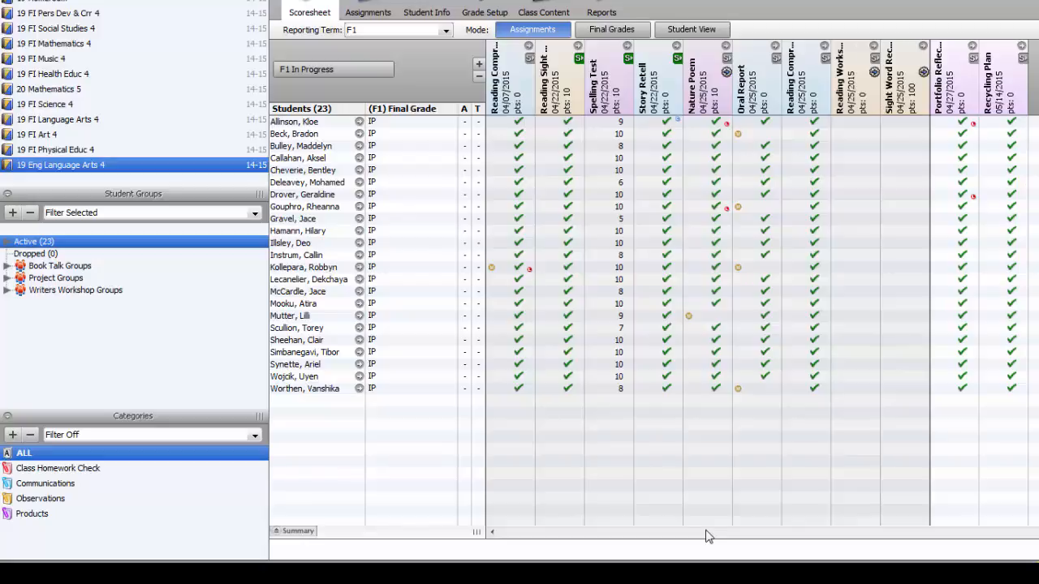
# - View the form for creating an assignment category and the deletion prompt for the Communications category, cancelling both
pyautogui.click(12, 434)
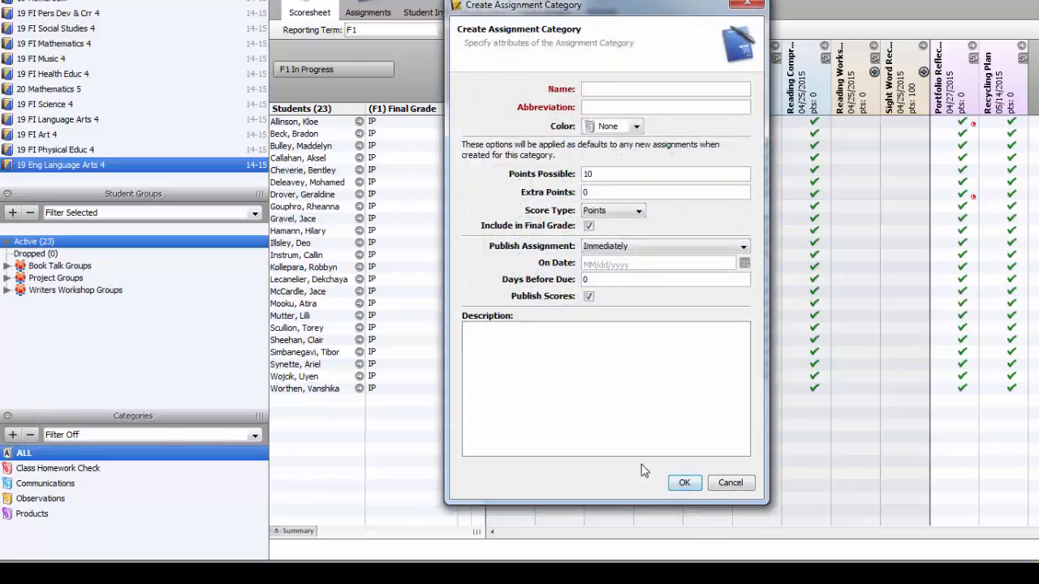
pyautogui.click(728, 486)
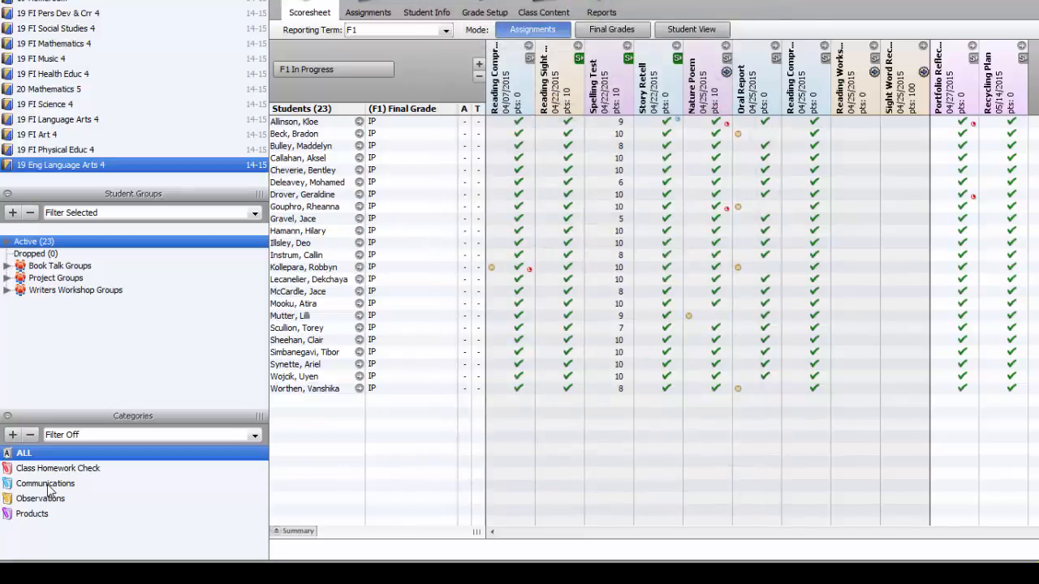
pyautogui.click(47, 483)
pyautogui.click(30, 436)
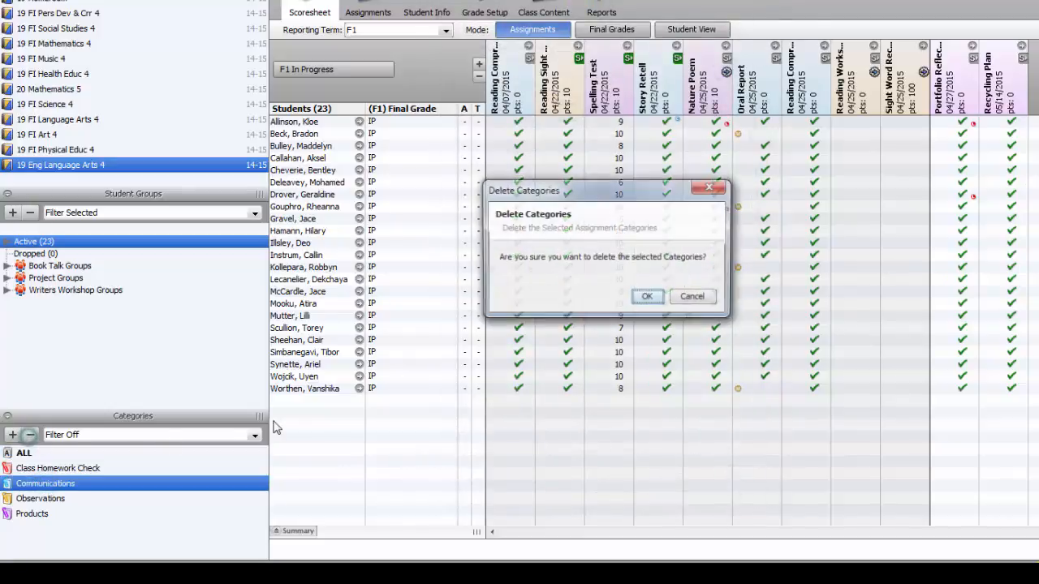
pyautogui.click(697, 298)
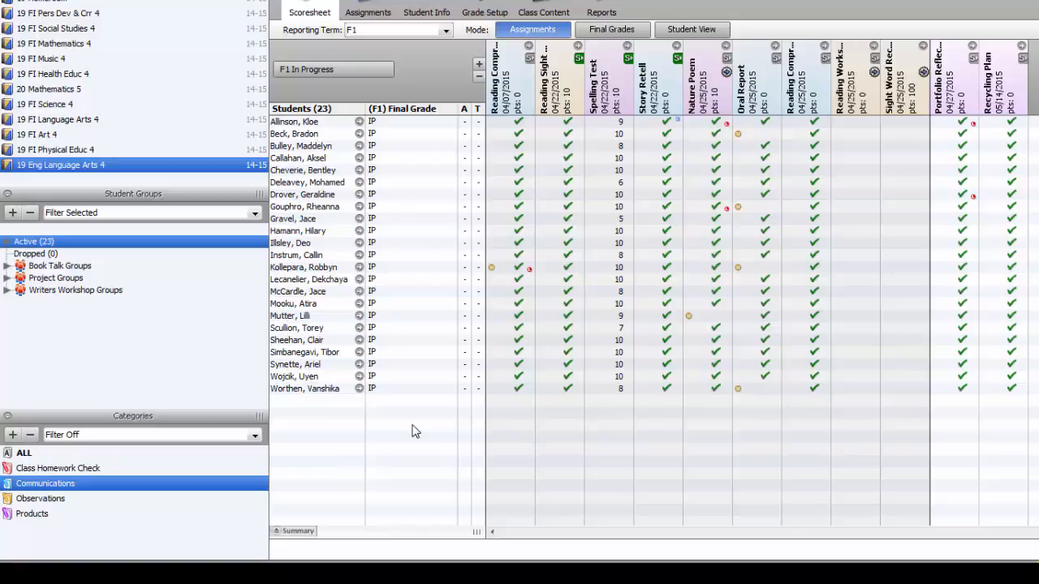
# - View the management options available for the Communications and Observations categories without applying any
pyautogui.rightClick(75, 487)
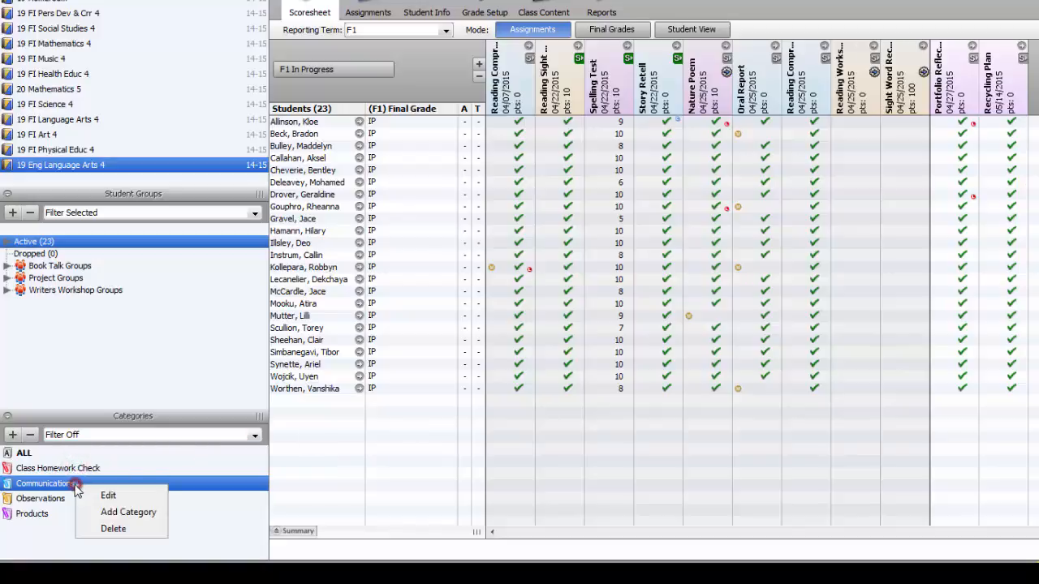
pyautogui.click(24, 500)
pyautogui.click(25, 501)
pyautogui.rightClick(26, 502)
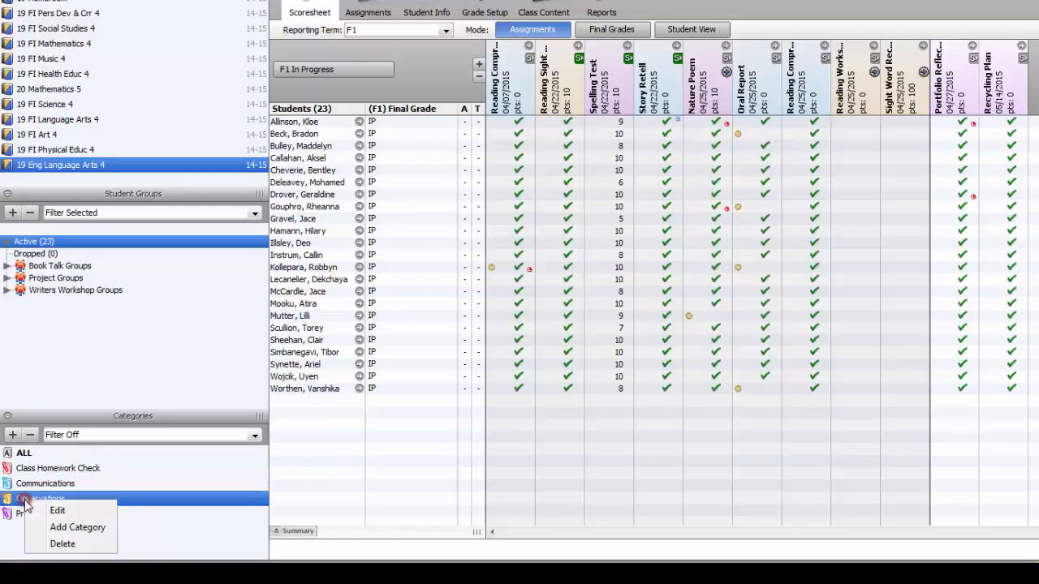
pyautogui.click(181, 470)
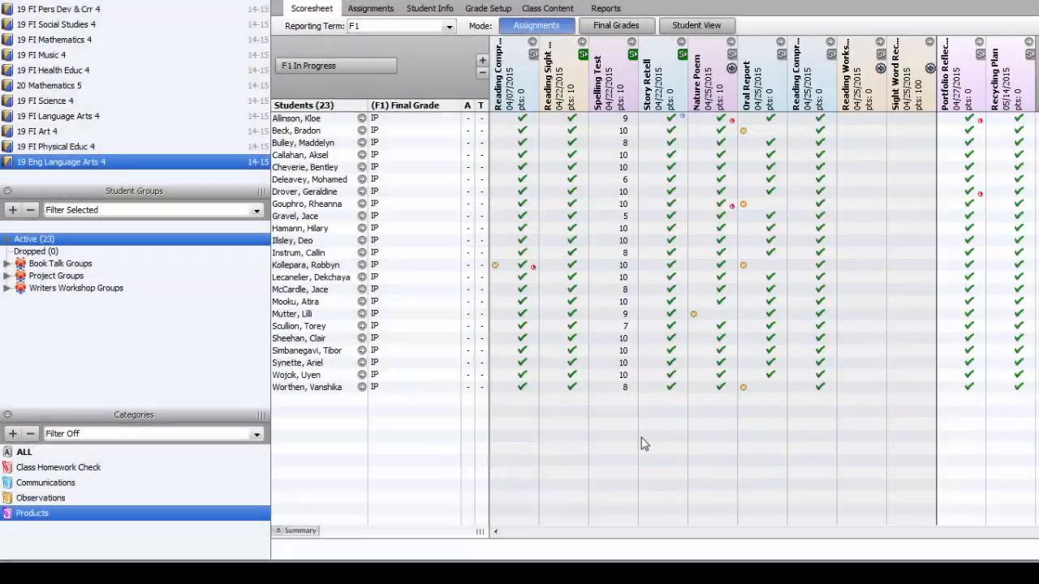
# - Set the category display to Filter Selected and show only the Communications assignments, followed by only the Observations assignments
pyautogui.click(256, 434)
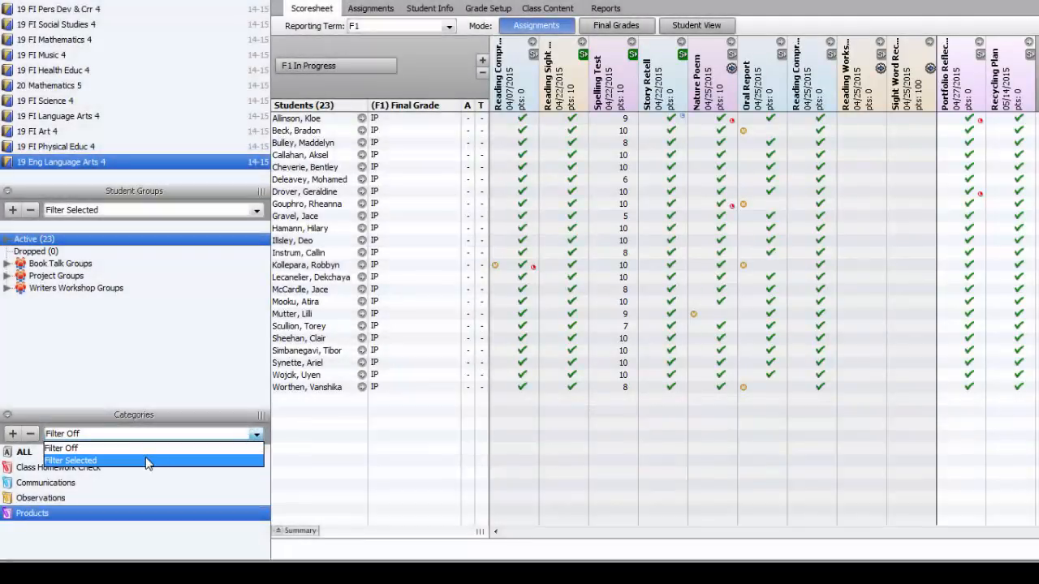
pyautogui.click(148, 461)
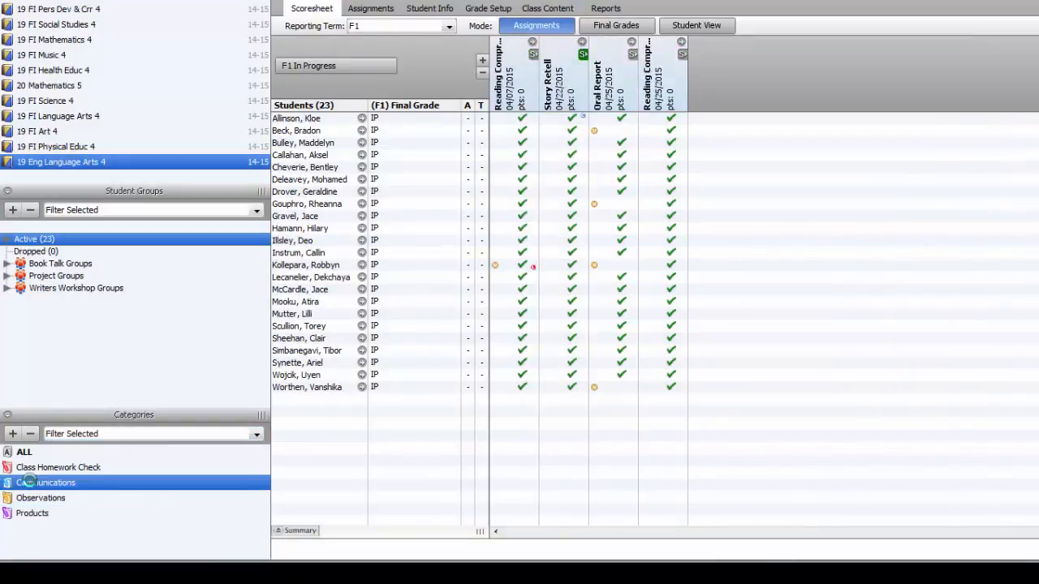
pyautogui.click(29, 484)
pyautogui.click(31, 498)
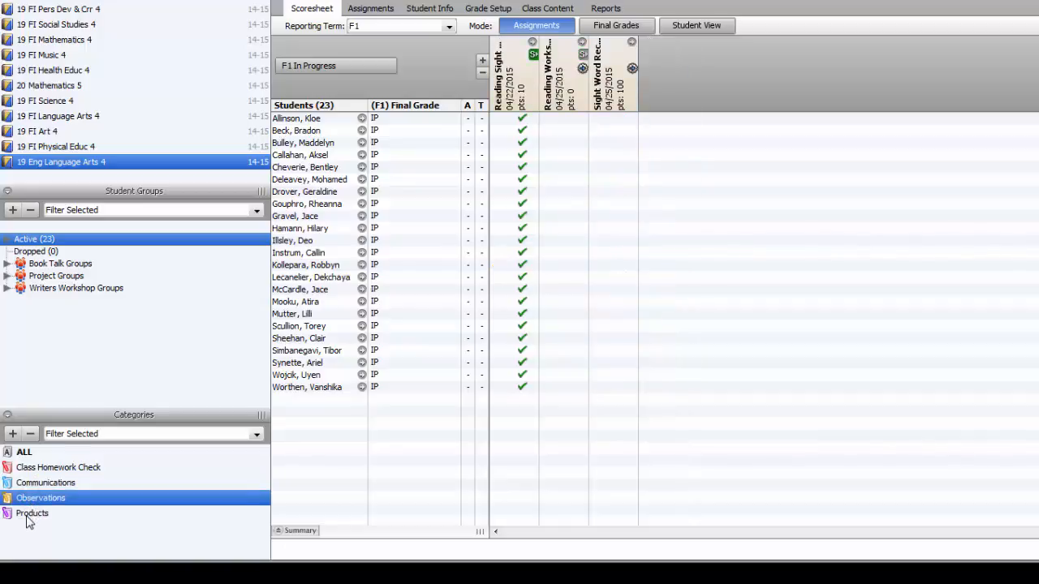
# - Show the Products and Communications assignments in turn, and switch to Student View to browse Observations, Products, Class Homework Check and Communications
pyautogui.click(31, 513)
pyautogui.click(44, 484)
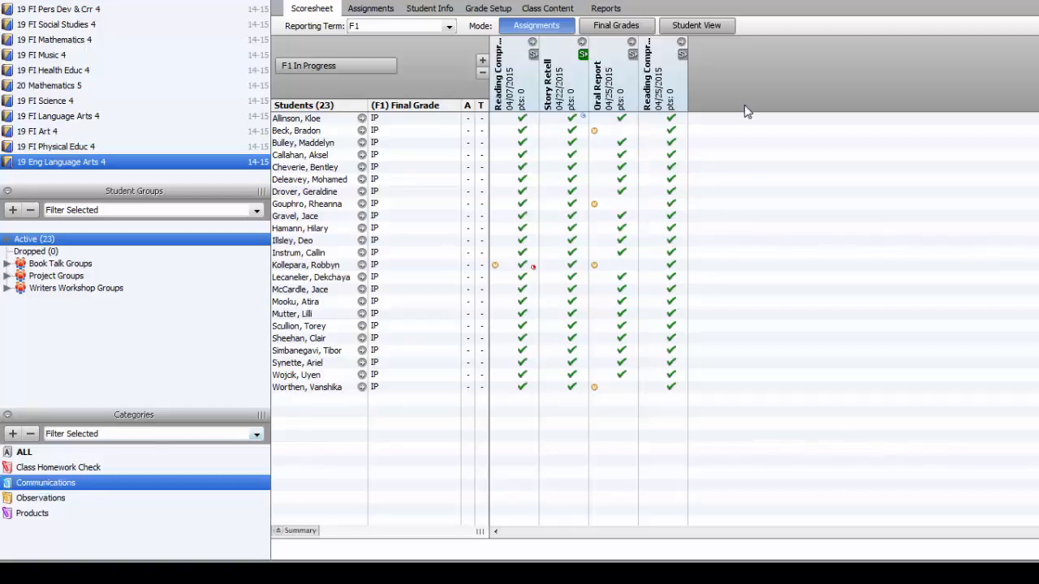
pyautogui.click(715, 28)
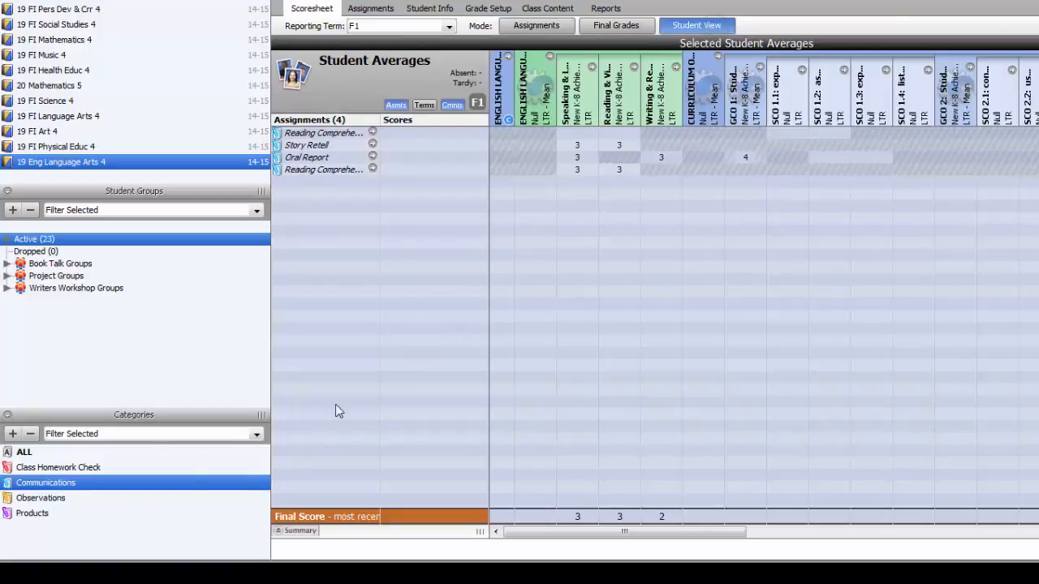
pyautogui.click(41, 497)
pyautogui.click(36, 514)
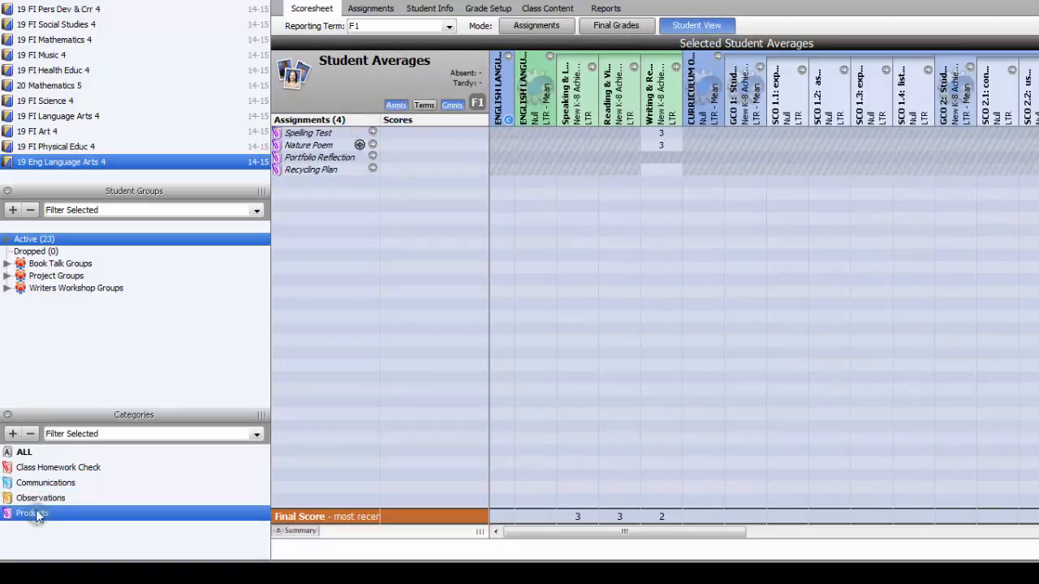
pyautogui.click(37, 469)
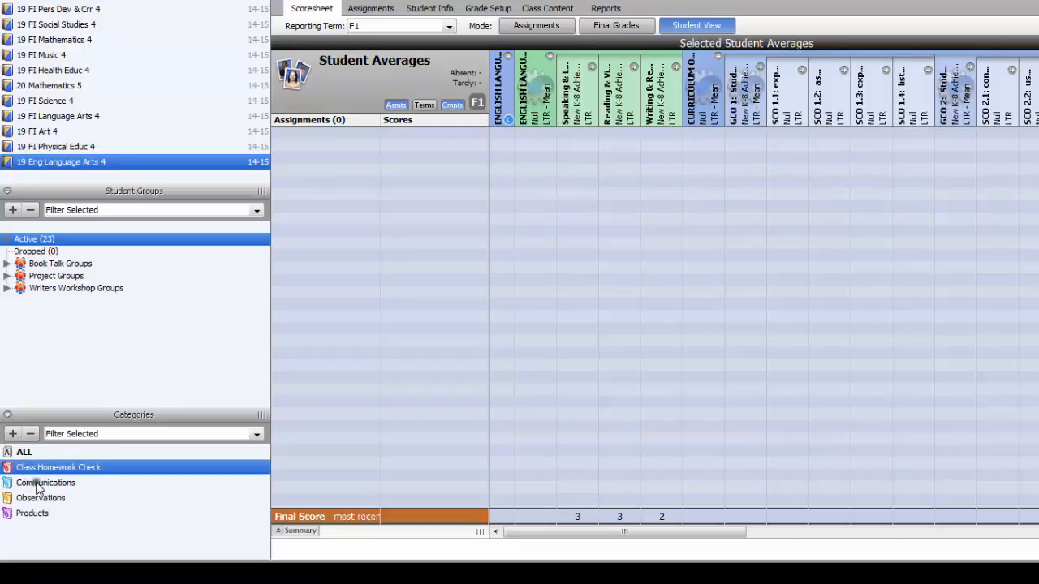
pyautogui.click(38, 484)
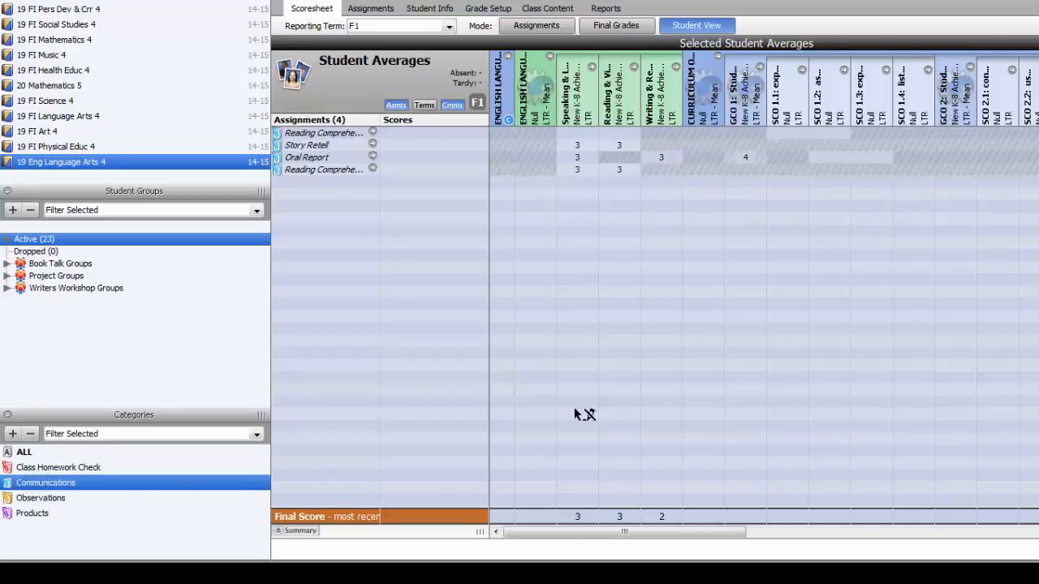
# - Return to Assignments mode showing all categories, and view the available reporting terms while keeping F1
pyautogui.click(523, 25)
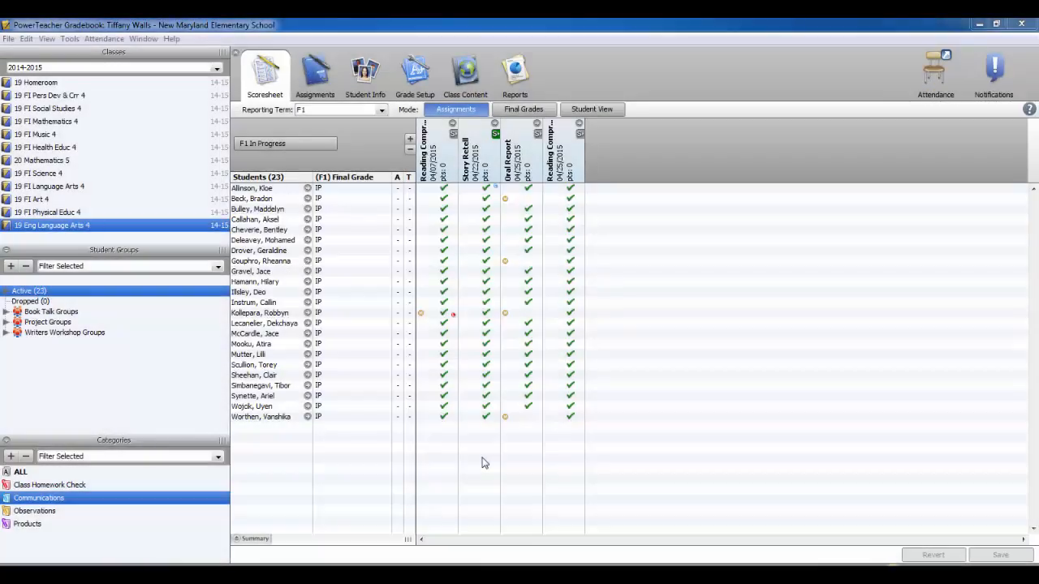
pyautogui.click(38, 473)
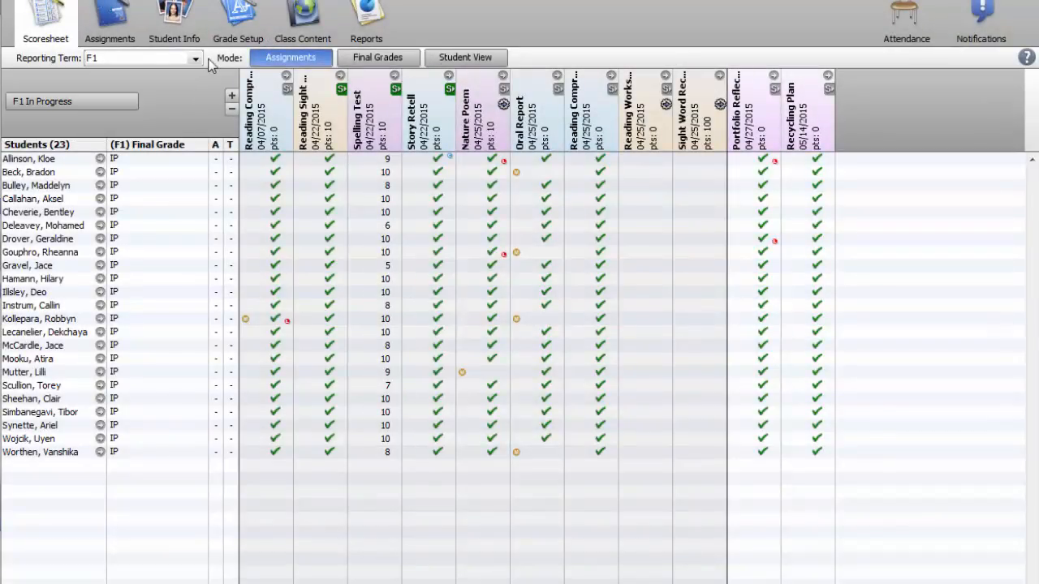
pyautogui.click(200, 59)
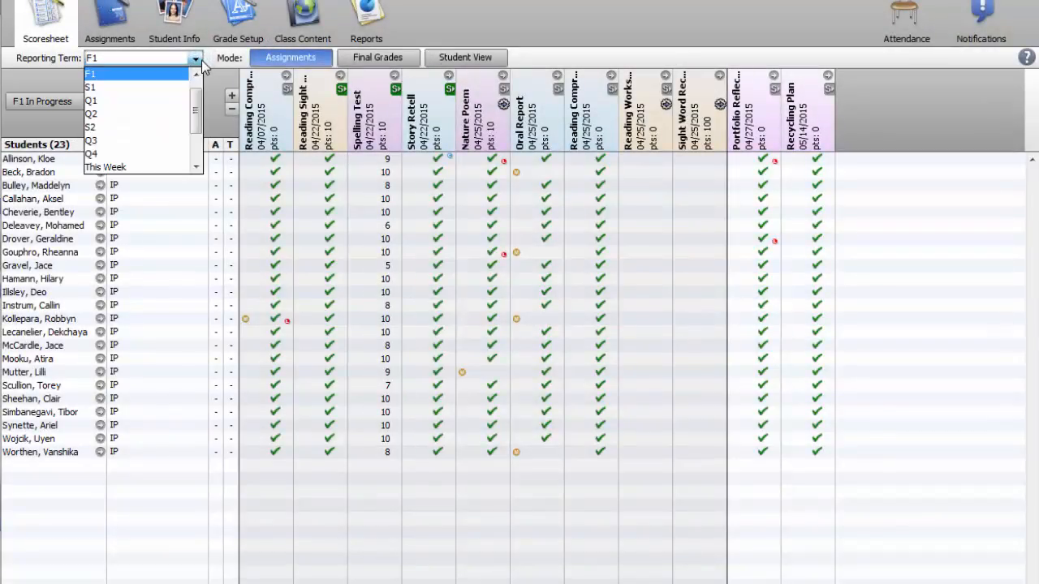
pyautogui.click(202, 60)
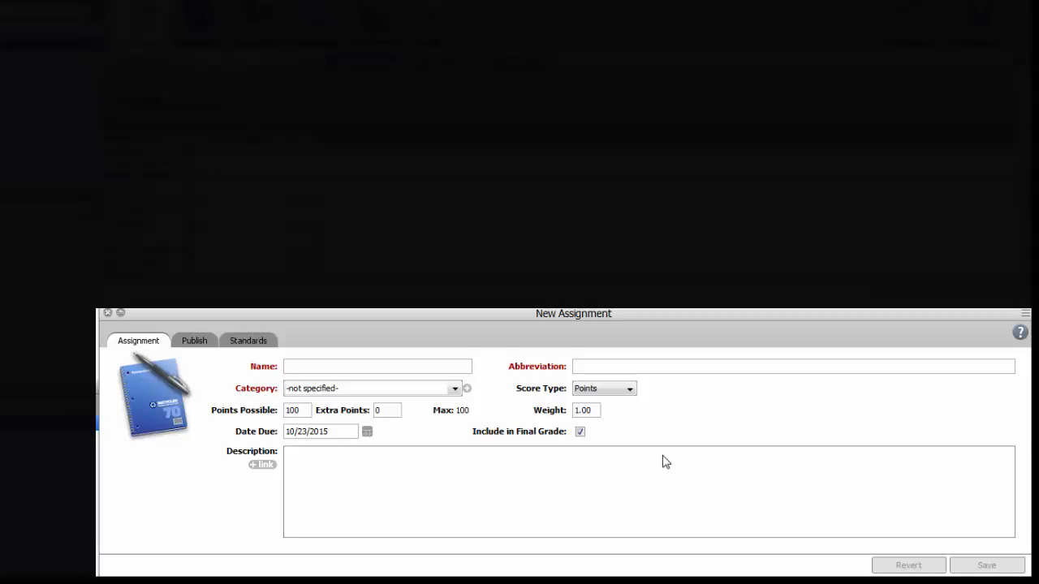
# - Name the new assignment "Character Study" and assign it to the Communications category
pyautogui.click(299, 365)
pyautogui.write('Character')
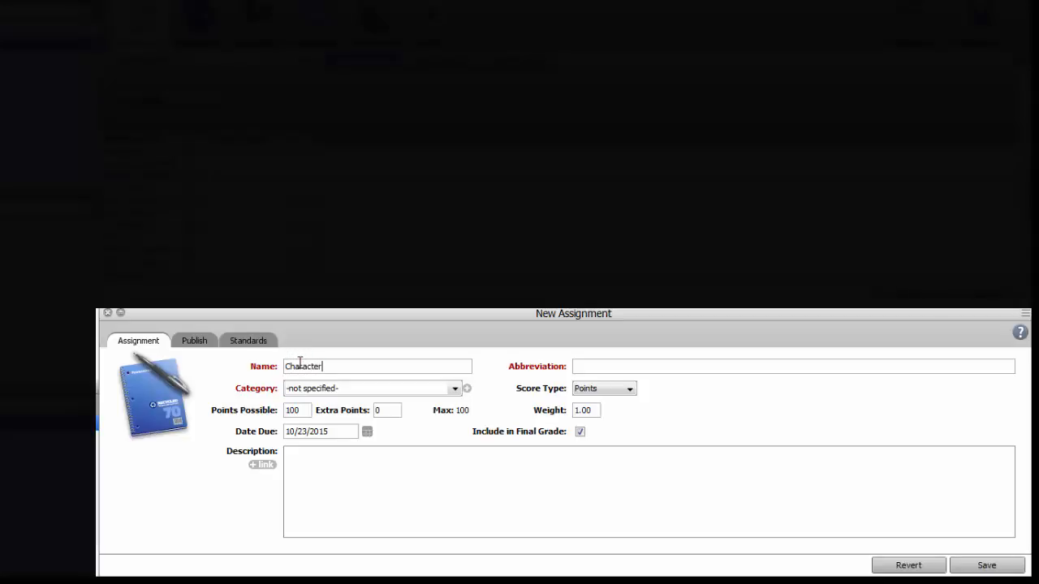
pyautogui.write(' Study')
pyautogui.click(617, 366)
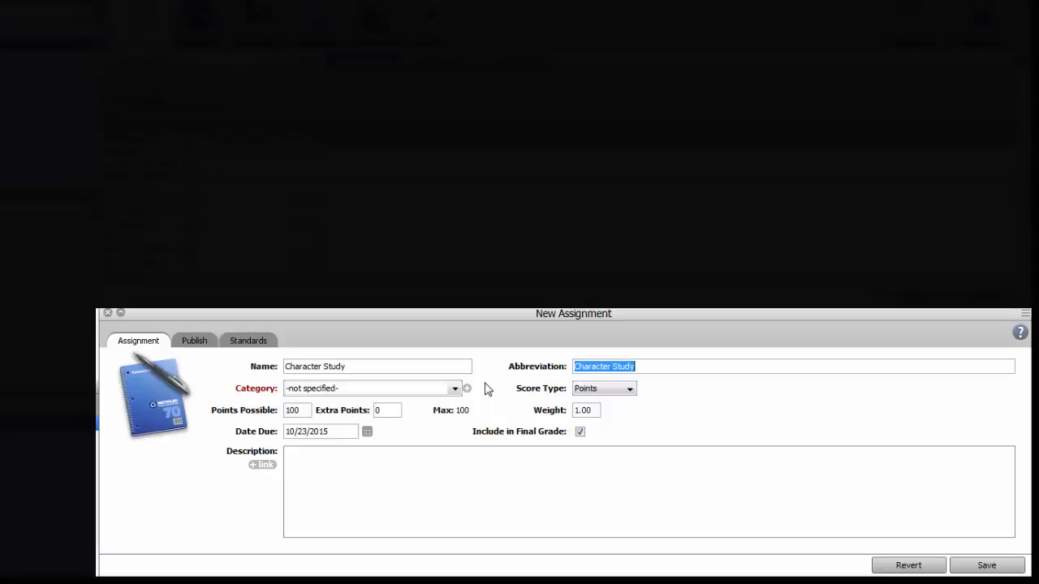
pyautogui.click(447, 388)
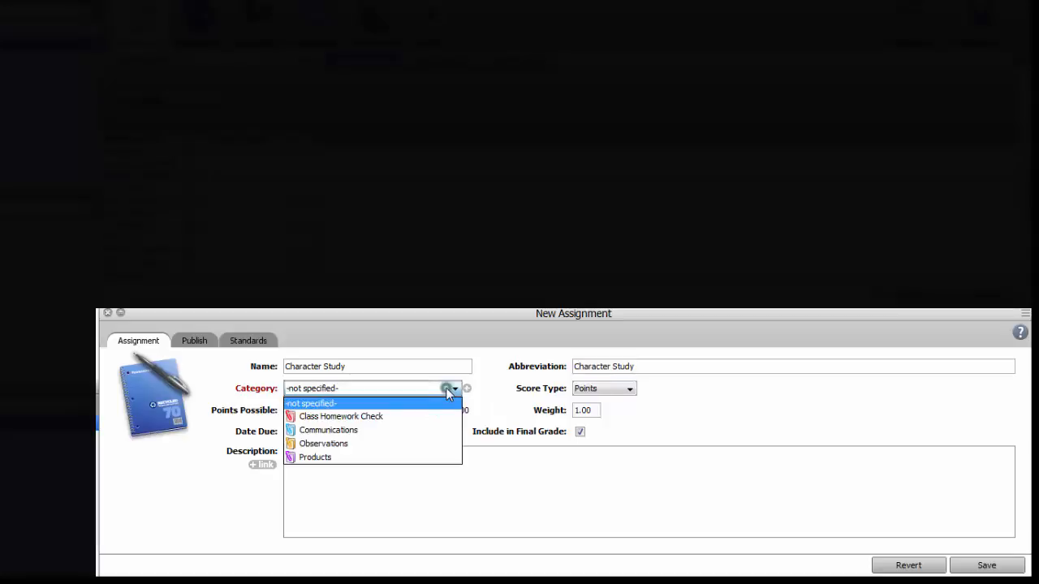
pyautogui.click(344, 432)
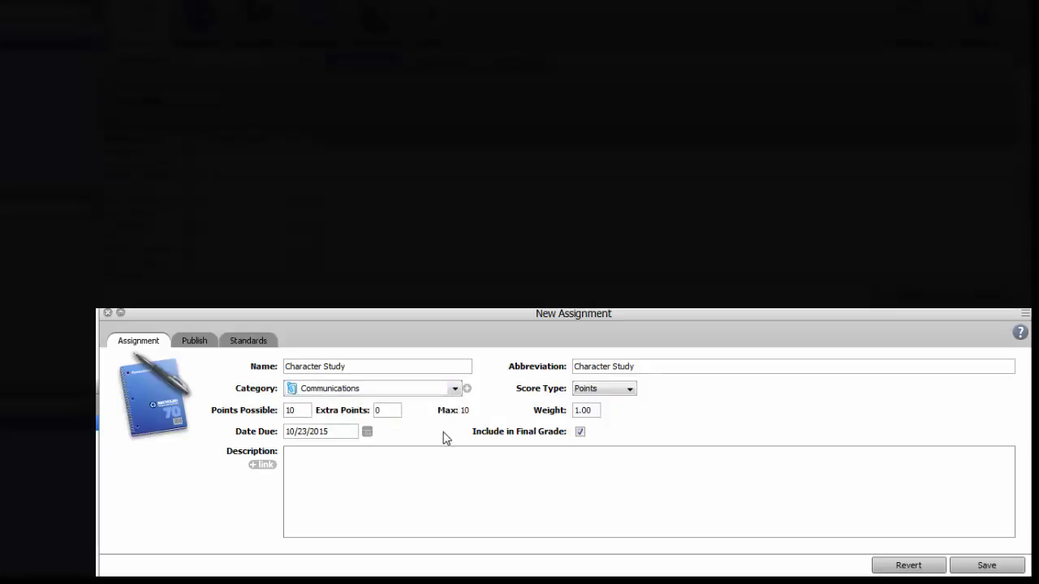
# - Keep the Points score type with 100 points possible, and set the assignment's due date to 10/30/2015
pyautogui.click(630, 391)
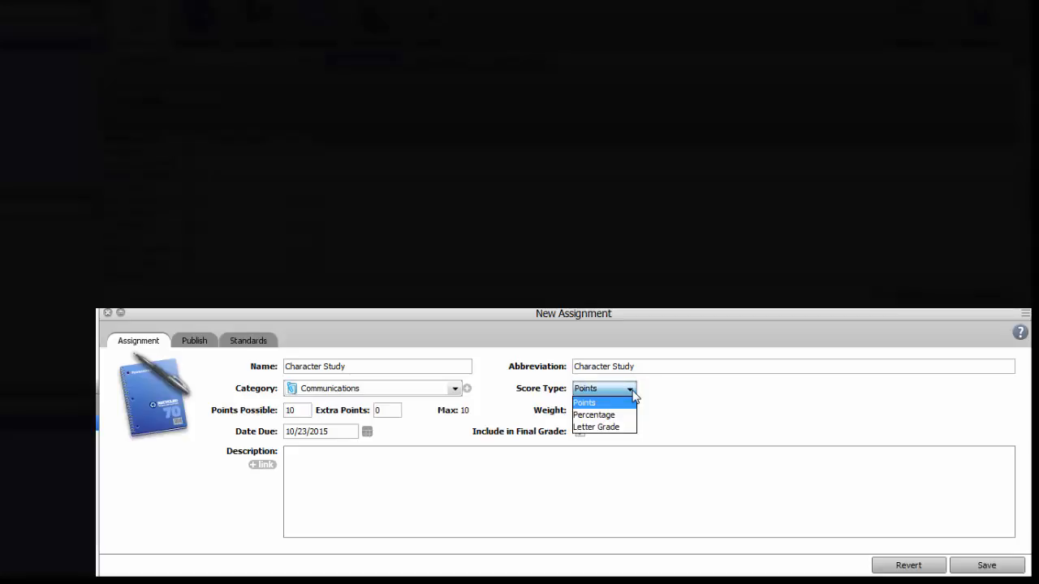
pyautogui.click(632, 396)
pyautogui.doubleClick(303, 410)
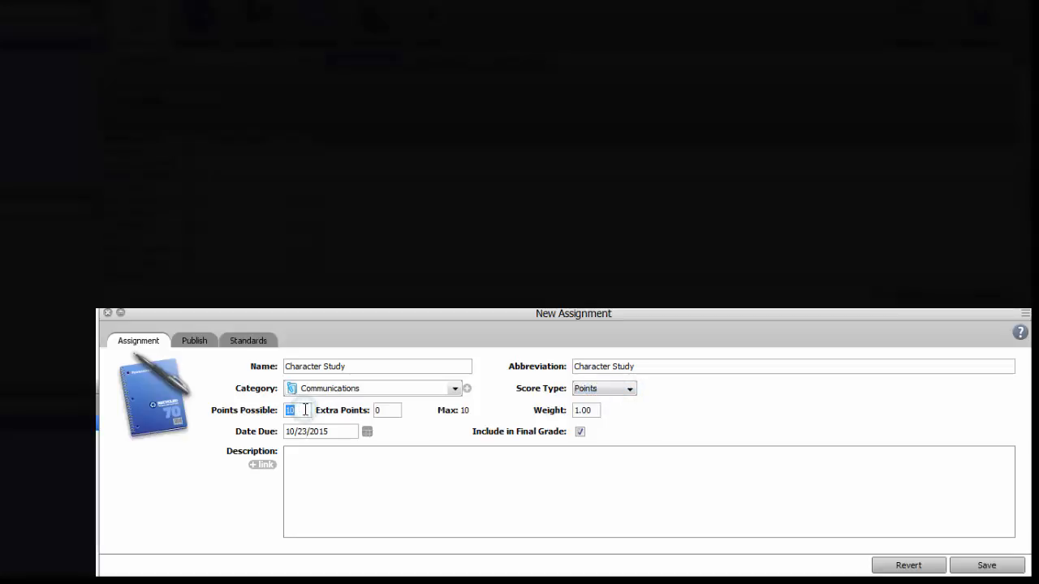
pyautogui.write('100')
pyautogui.click(367, 432)
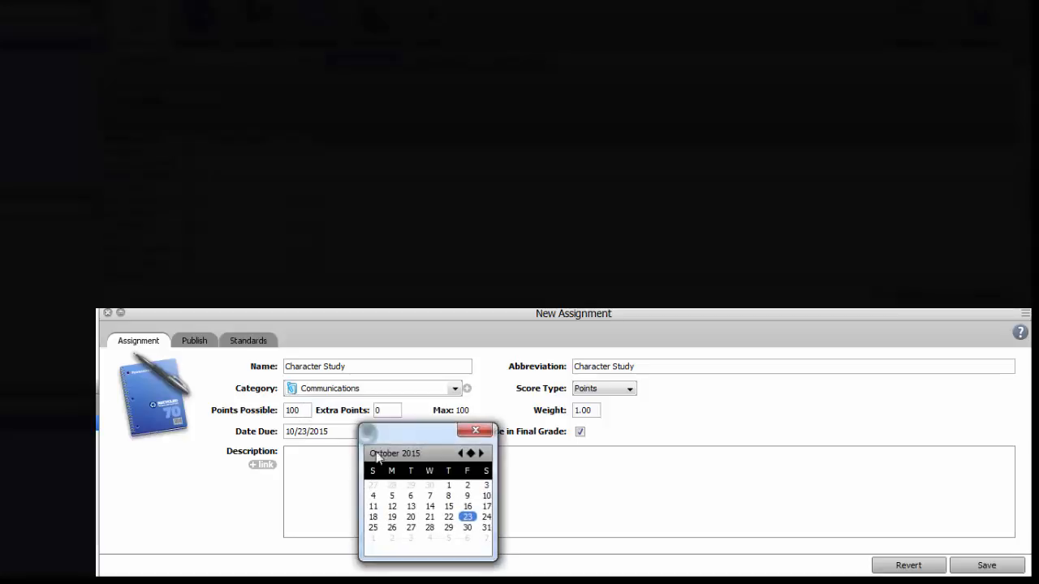
pyautogui.click(467, 528)
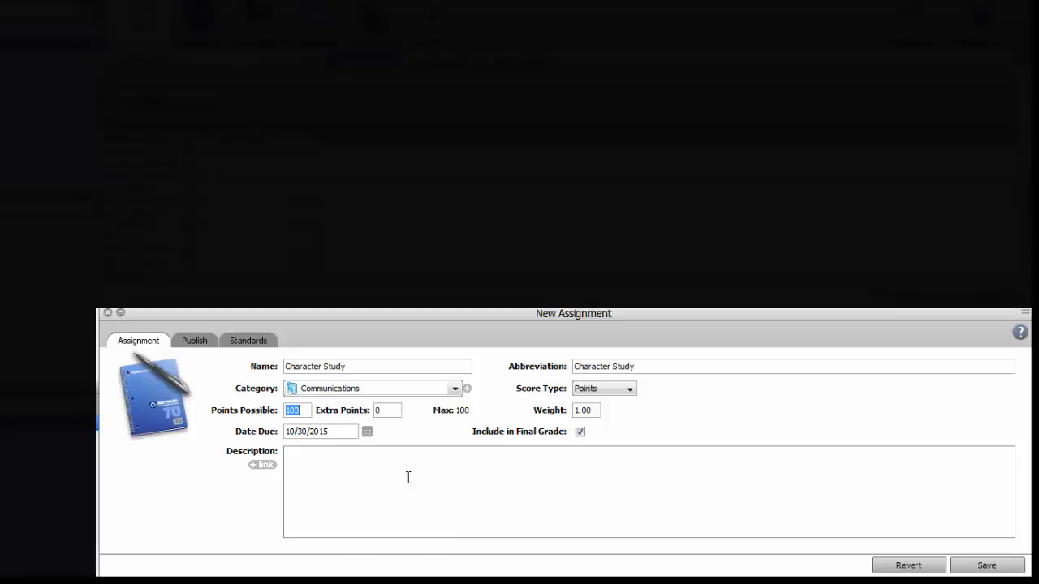
# - Add the description "Whole class group discussion about main characters in class novel." and set the points possible to 0
pyautogui.click(320, 460)
pyautogui.write('Whole class group discussion about main characters in class novel.')
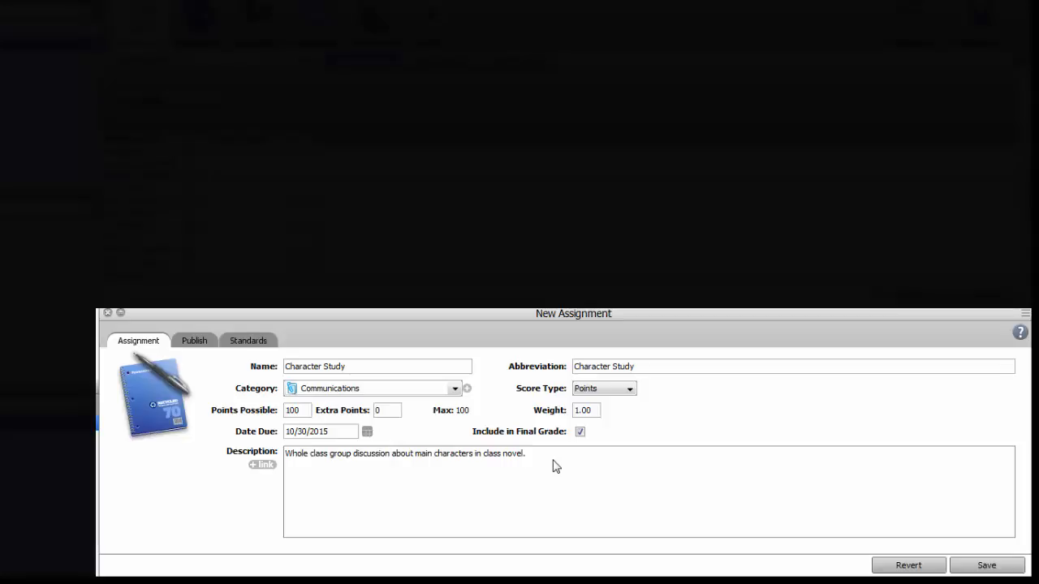
pyautogui.click(297, 410)
pyautogui.doubleClick(293, 410)
pyautogui.write('0')
# - Link the Speaking & Listening, SCO 1.3 and SCO 1.4 standards to the Character Study assignment and save it
pyautogui.click(255, 341)
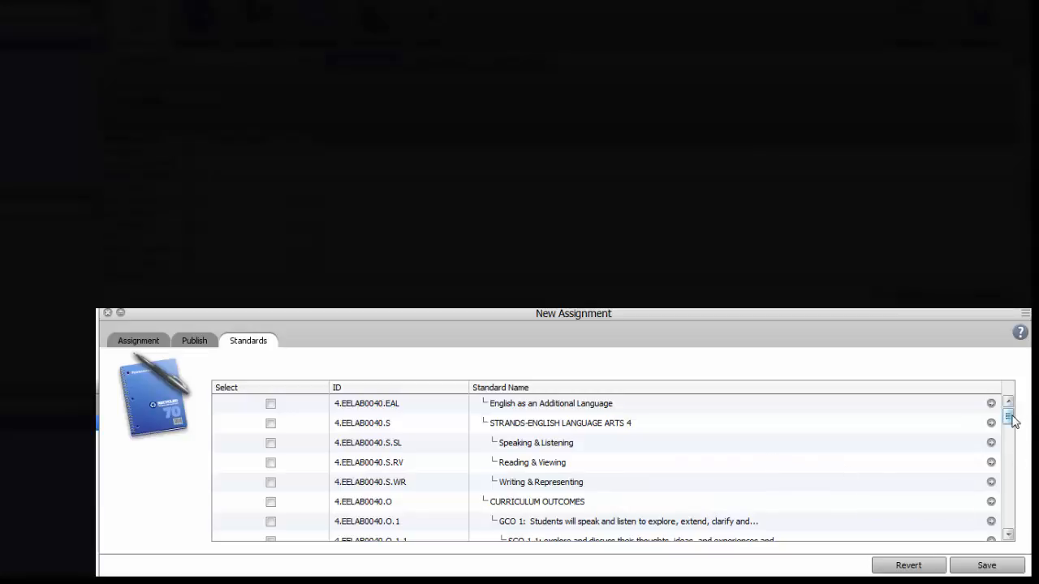
pyautogui.moveTo(1013, 421)
pyautogui.mouseDown()
pyautogui.moveTo(1028, 491)
pyautogui.moveTo(1012, 455)
pyautogui.moveTo(1011, 413)
pyautogui.mouseUp()
pyautogui.scroll(-2, 739, 479)
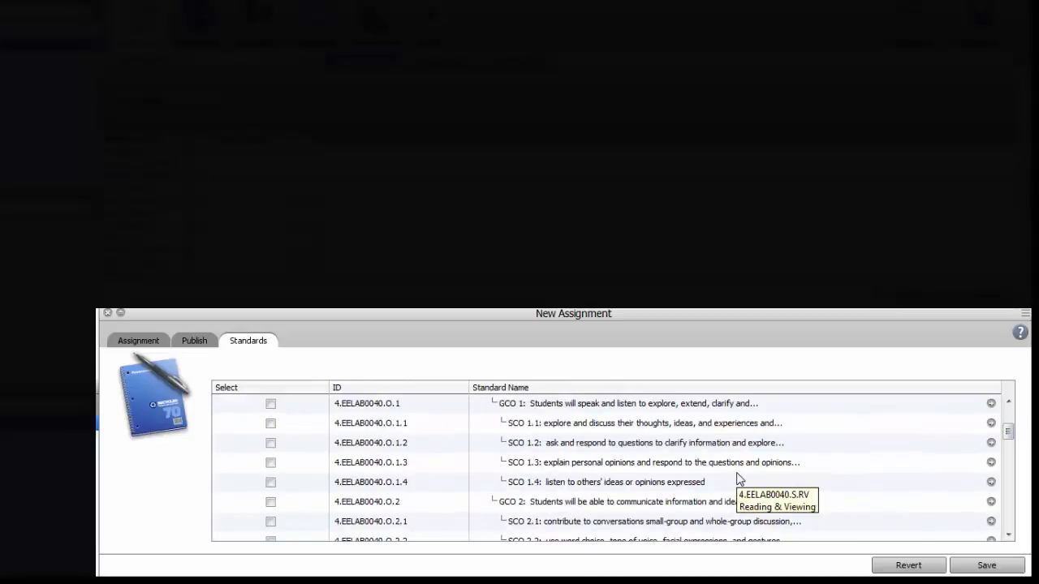
pyautogui.scroll(1, 739, 479)
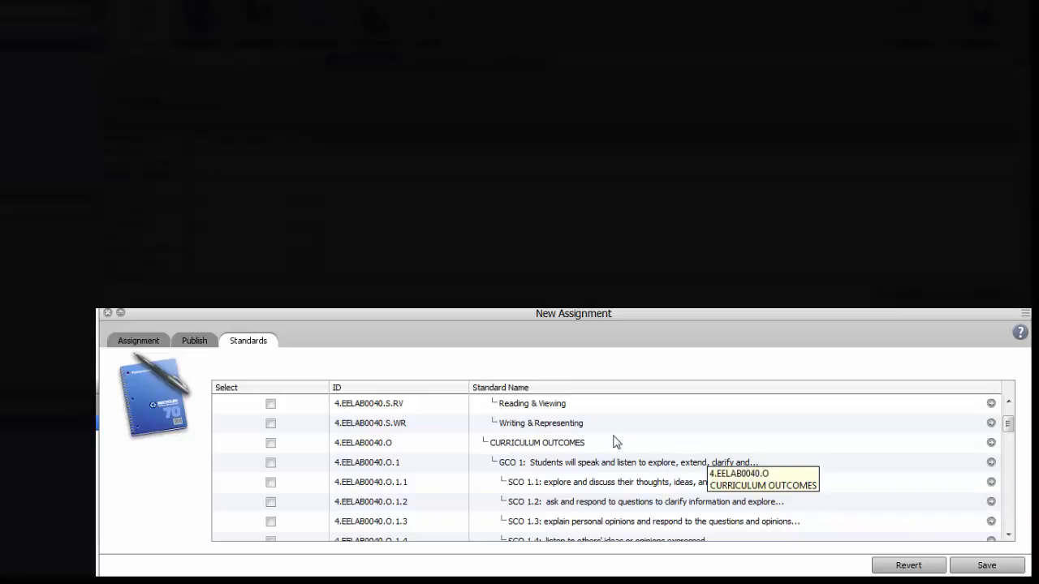
pyautogui.scroll(1, 452, 441)
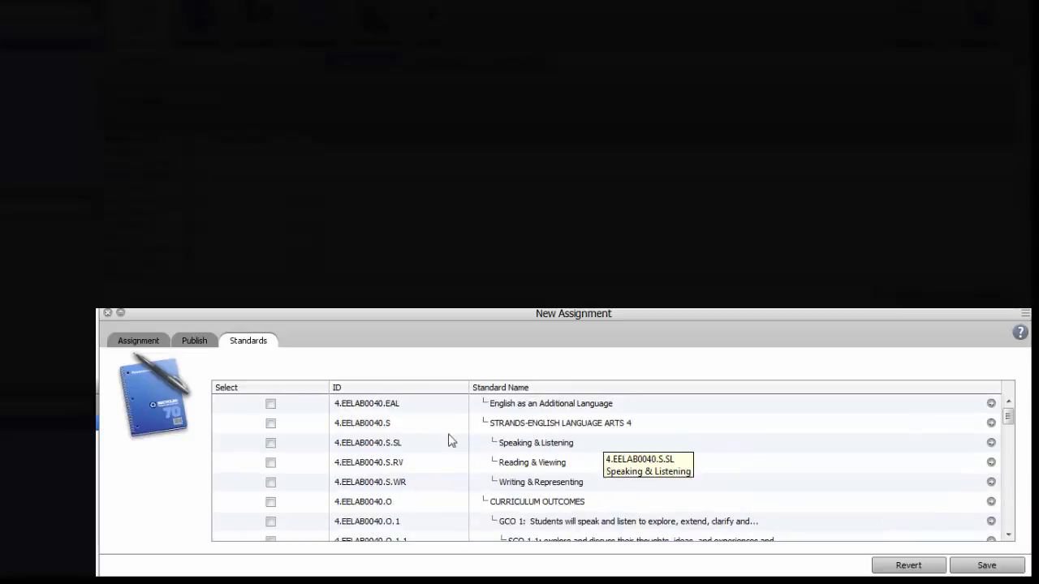
pyautogui.click(271, 443)
pyautogui.scroll(-1, 542, 454)
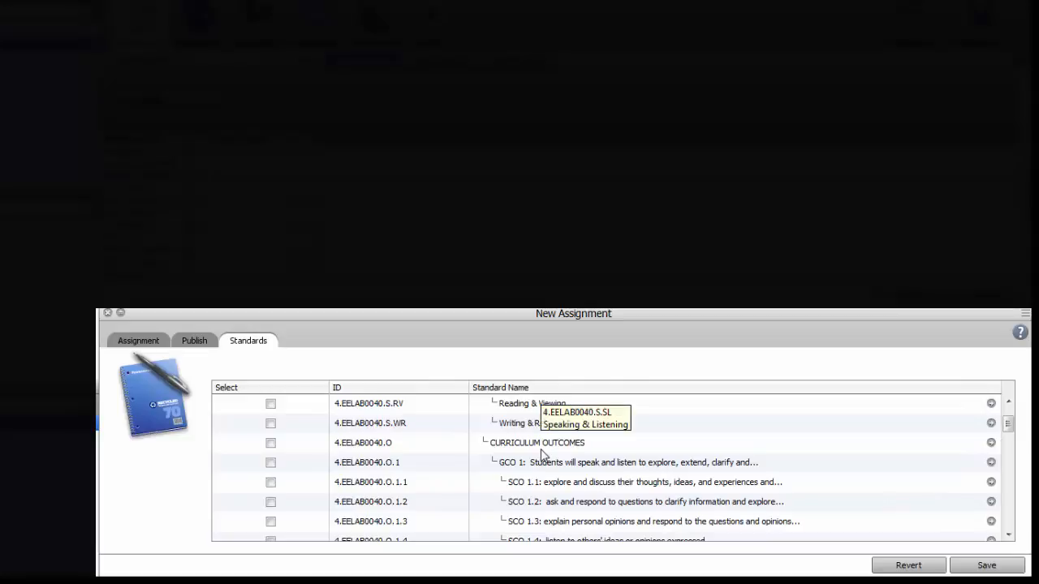
pyautogui.click(270, 522)
pyautogui.scroll(-1, 280, 536)
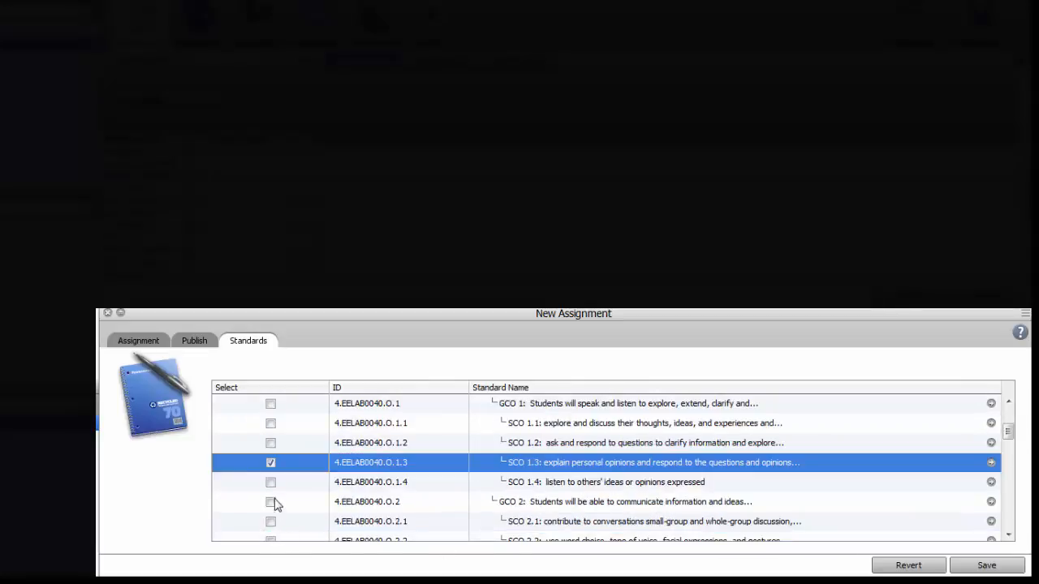
pyautogui.click(270, 482)
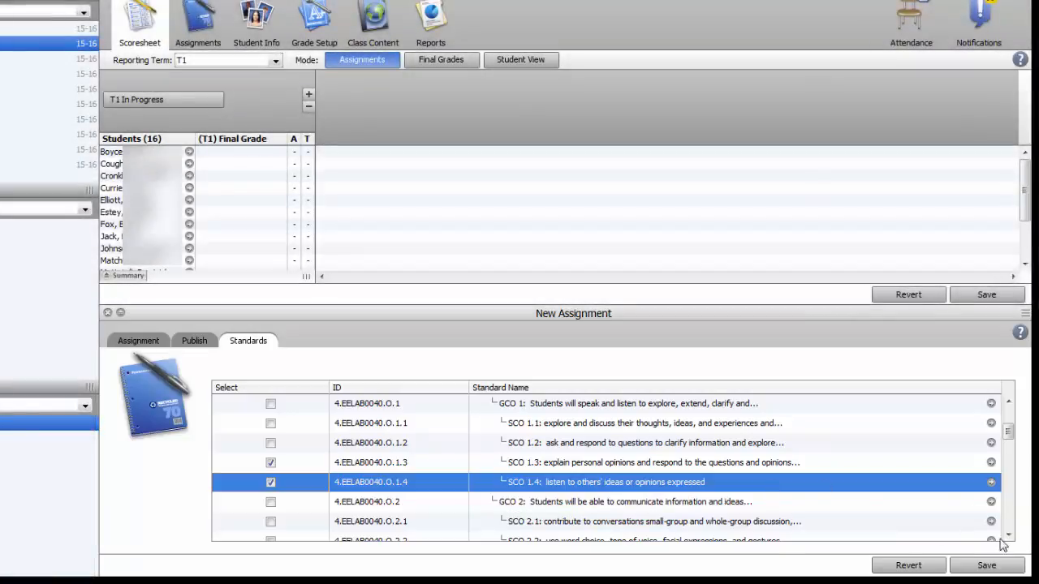
pyautogui.click(986, 566)
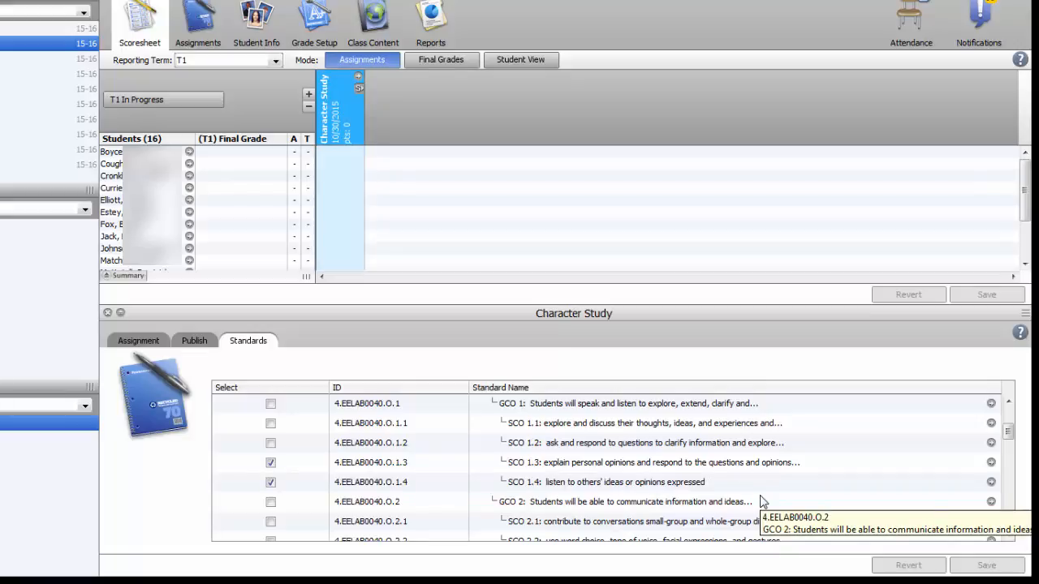
pyautogui.click(359, 87)
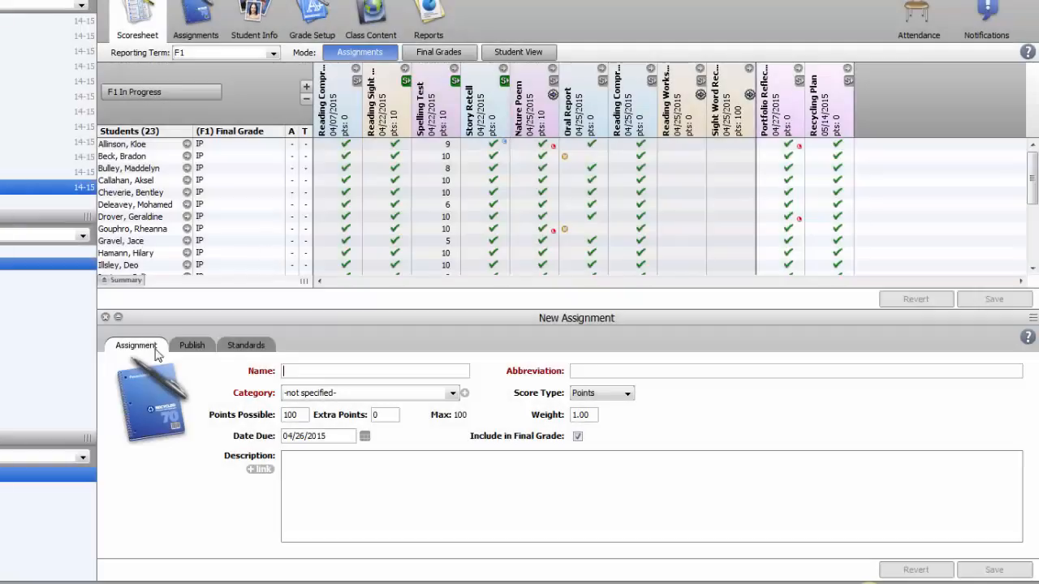
# - Close the blank new assignment form, and view the deletion prompt for Reading Comprehension Conference 2, declining it
pyautogui.click(105, 317)
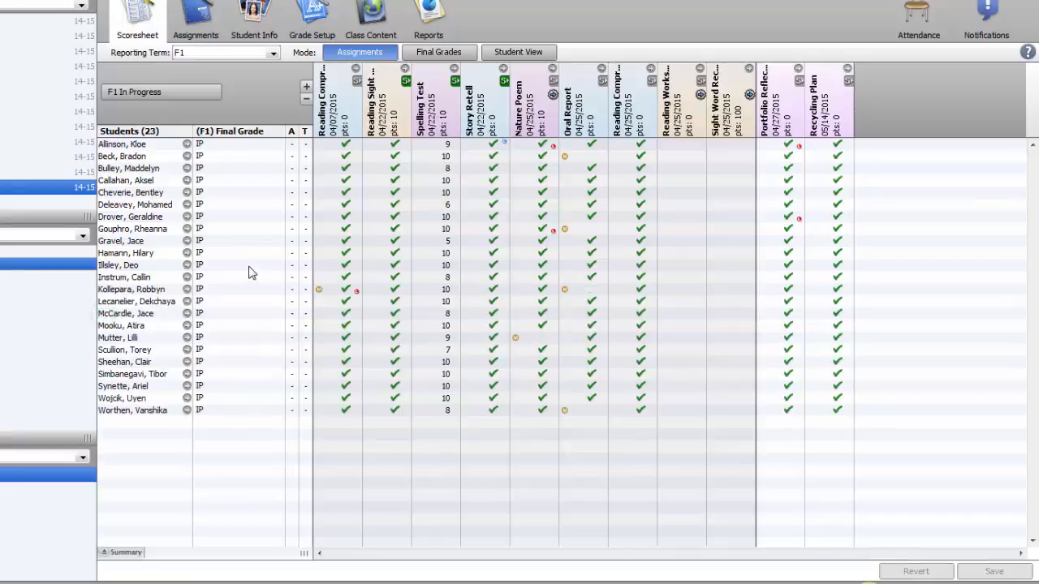
pyautogui.click(334, 122)
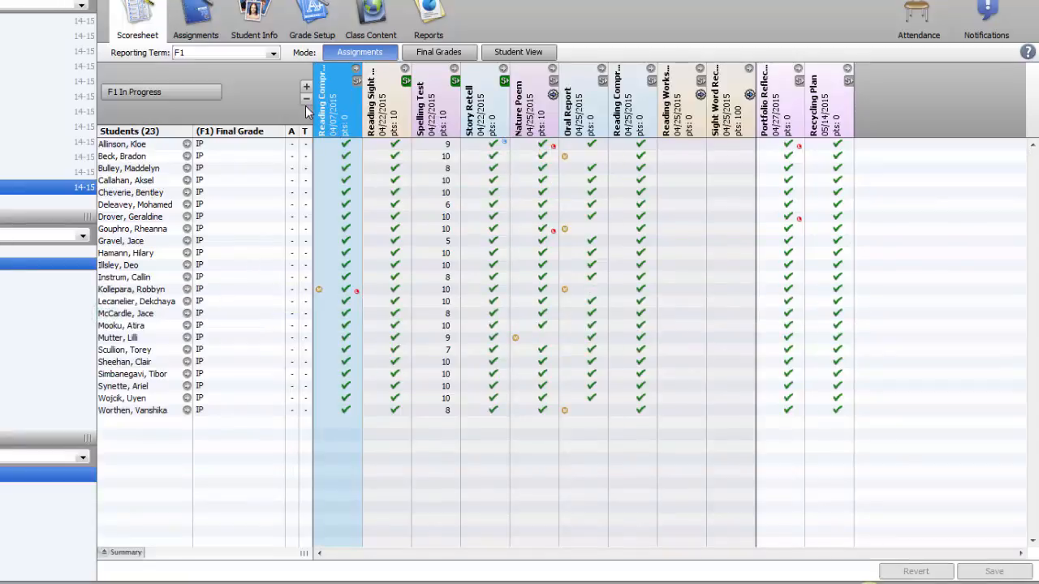
pyautogui.click(306, 99)
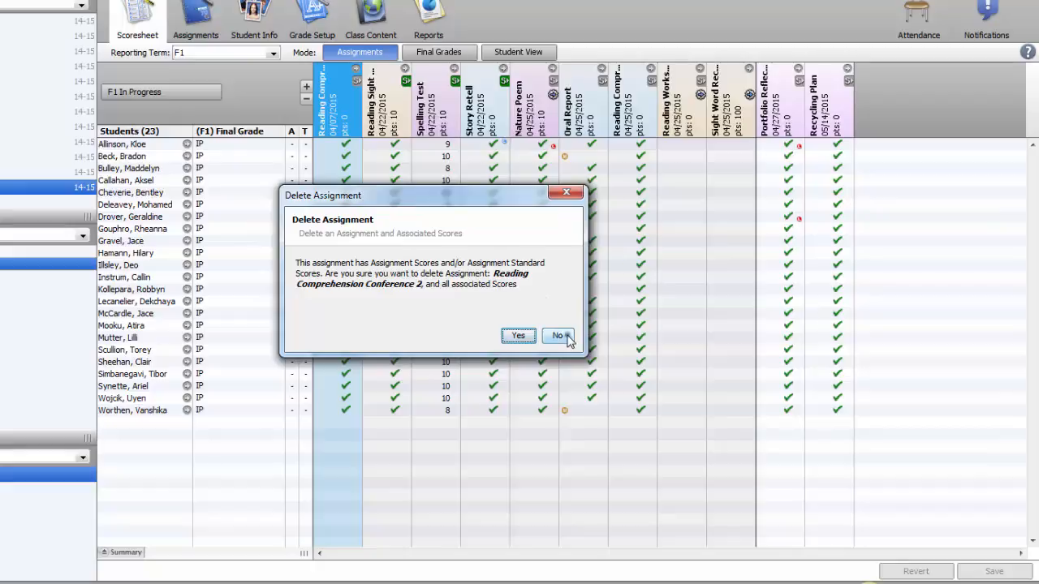
pyautogui.click(560, 336)
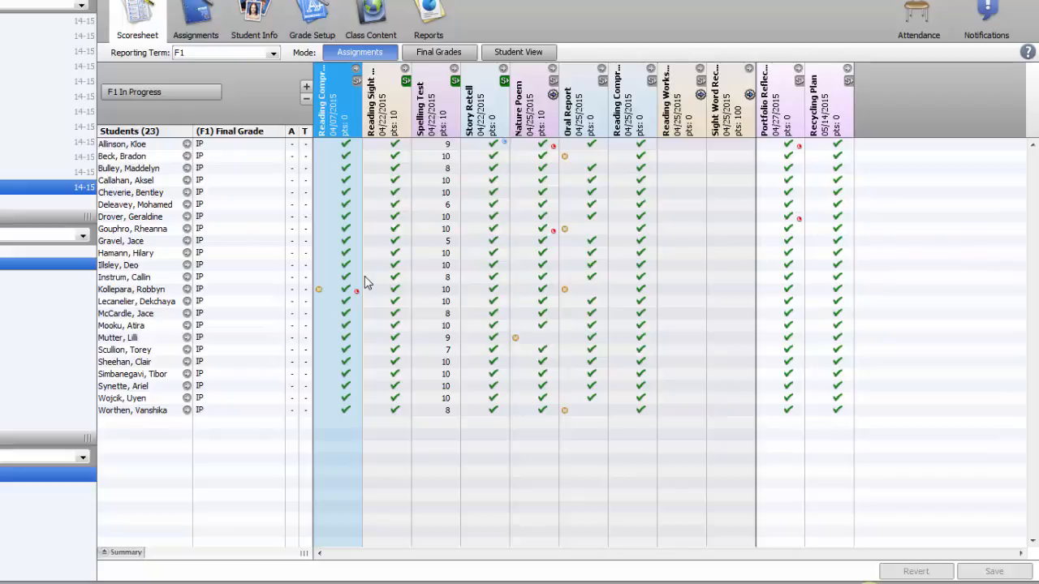
# - View the score details for the second student's Spelling Test and the scoresheet summary
pyautogui.click(447, 156)
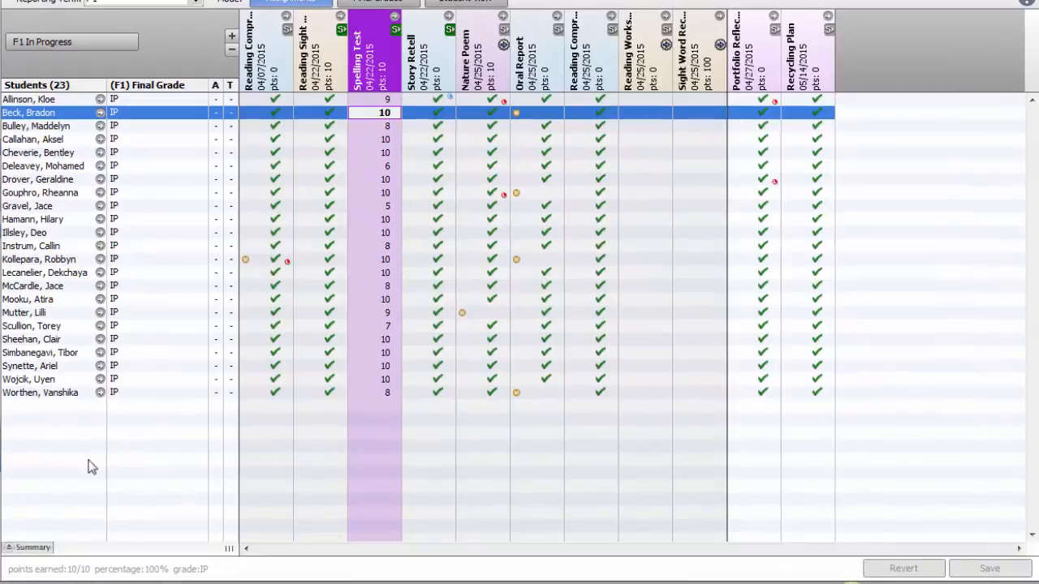
pyautogui.click(9, 549)
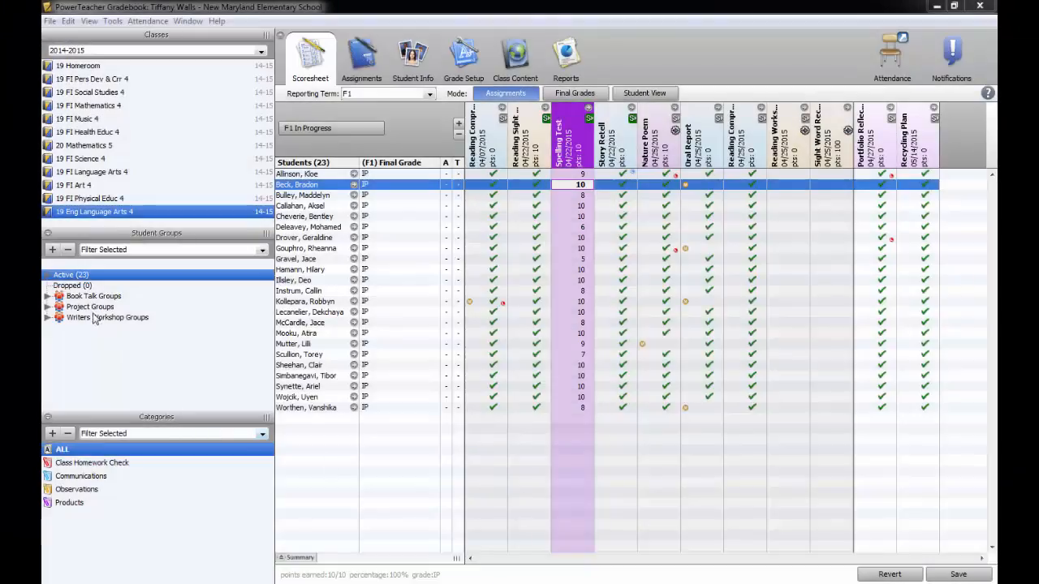
# - Select the Active student group and view the scoresheet in Final Grades mode
pyautogui.click(87, 278)
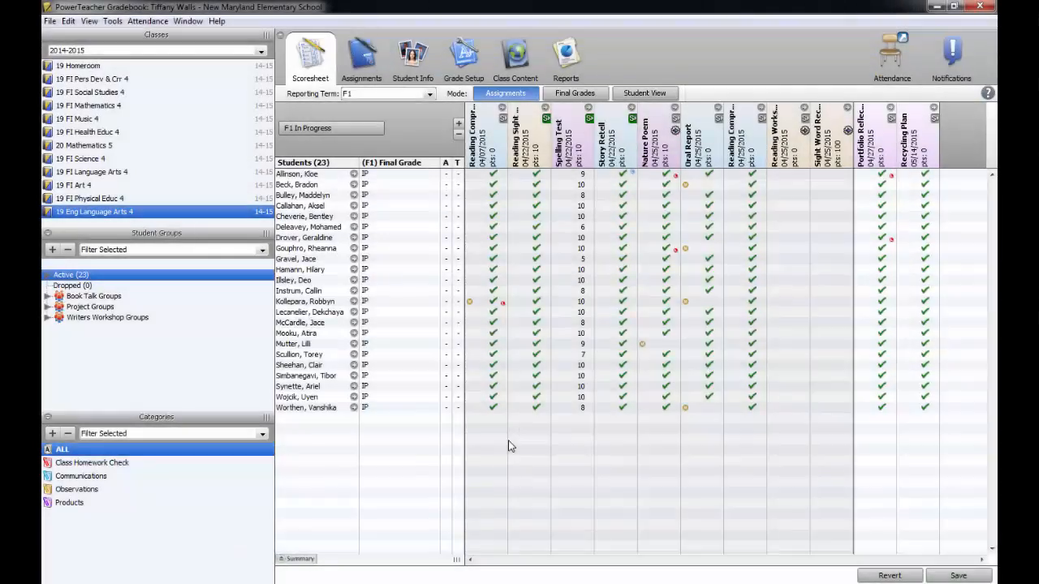
pyautogui.click(574, 93)
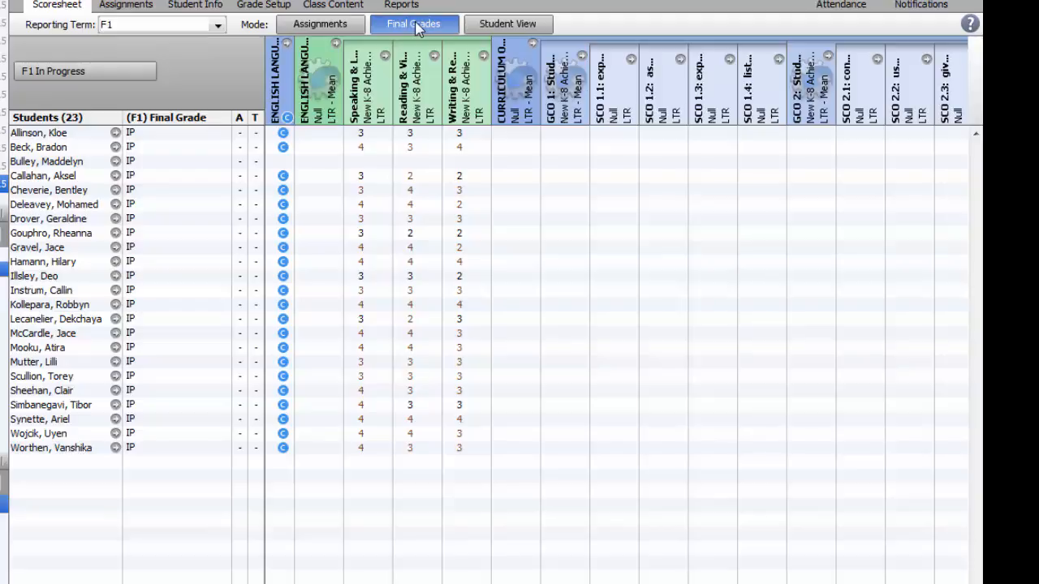
# - Enter the comment "Strong Performance" for the third student's English Language Arts 4 final grade item and close the comment window
pyautogui.click(64, 162)
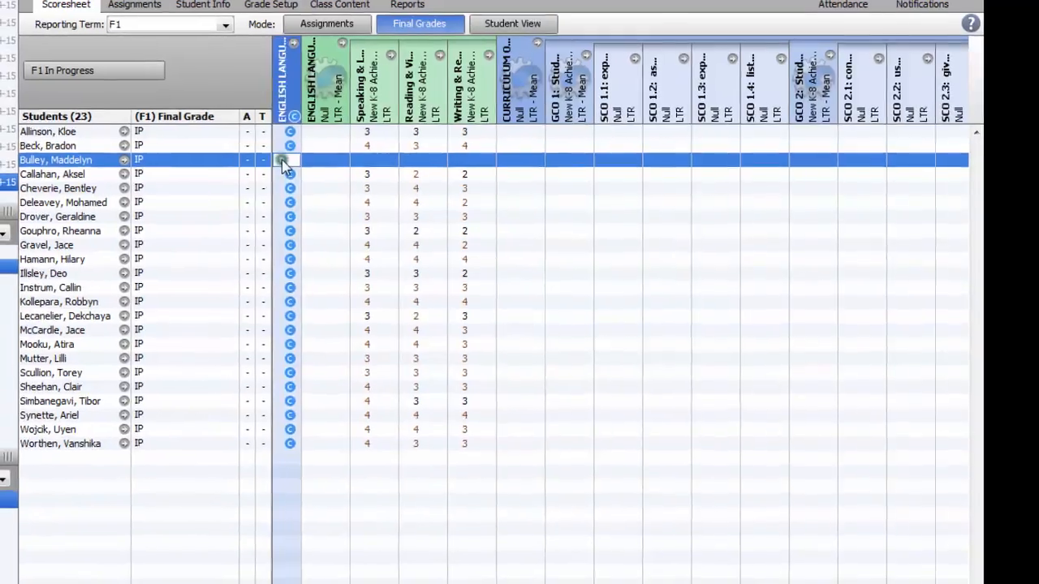
pyautogui.click(284, 162)
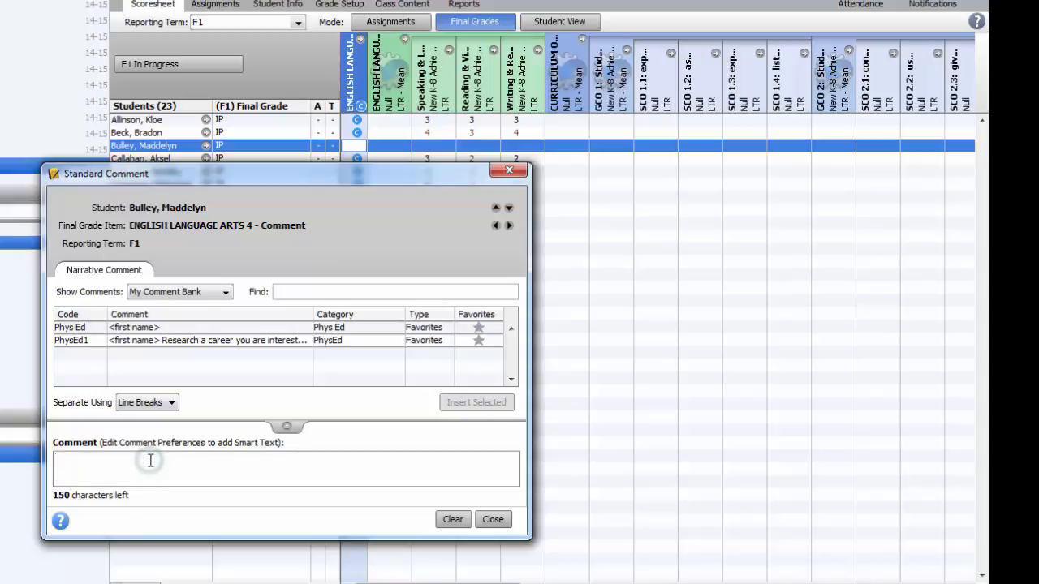
pyautogui.write('Strong P')
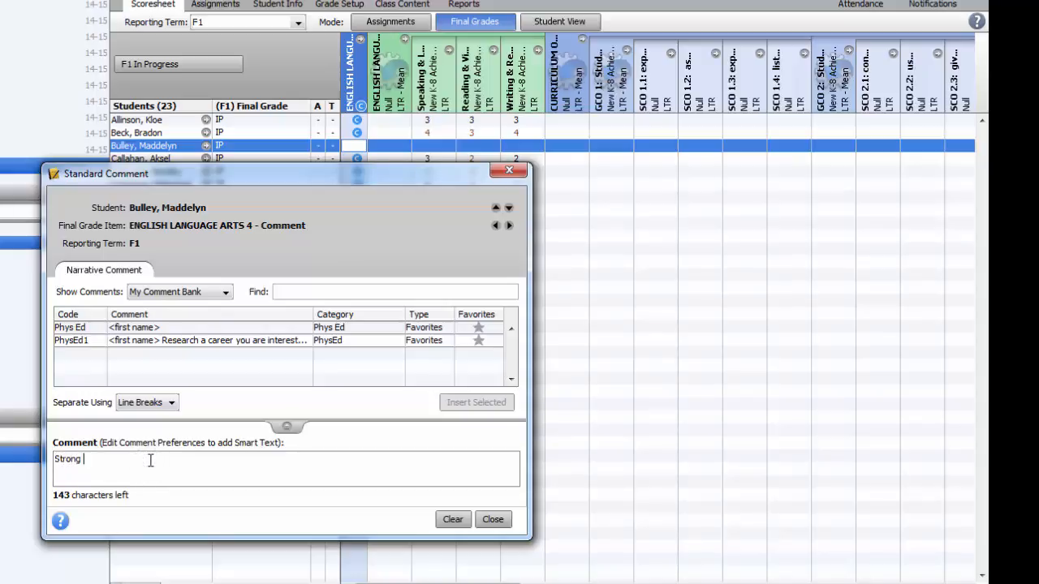
pyautogui.write('erformance')
pyautogui.click(492, 520)
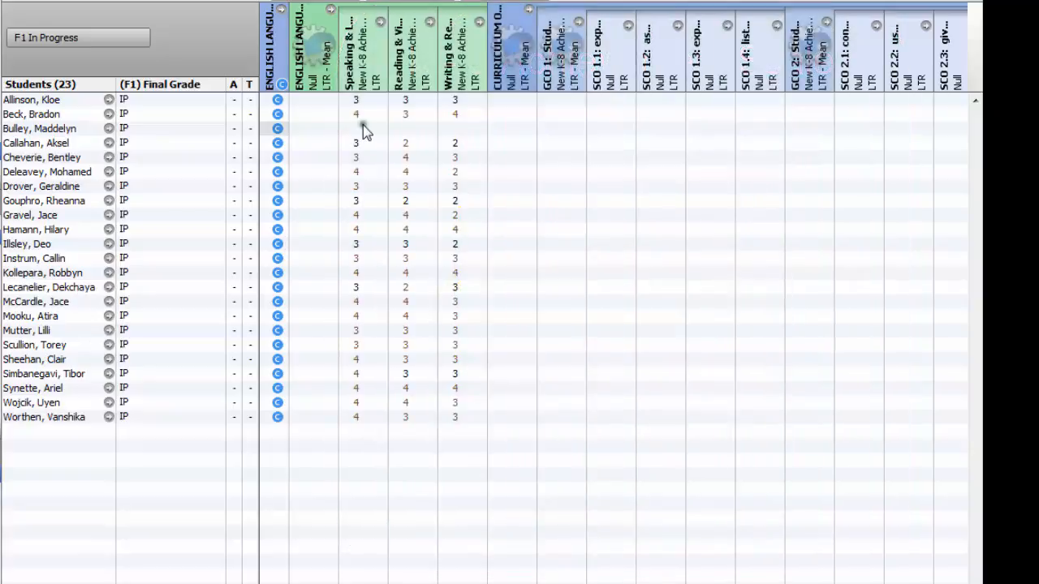
# - Enter a final grade of 4 for the third student in the Speaking, Reading and Writing standards and save
pyautogui.click(363, 127)
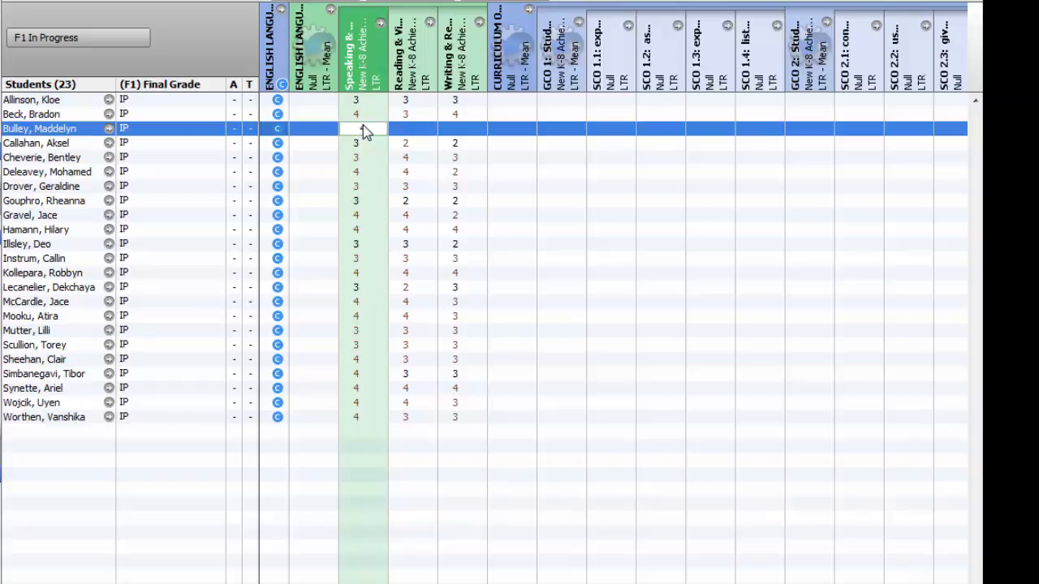
pyautogui.write('4')
pyautogui.press('Tab')
pyautogui.write('4')
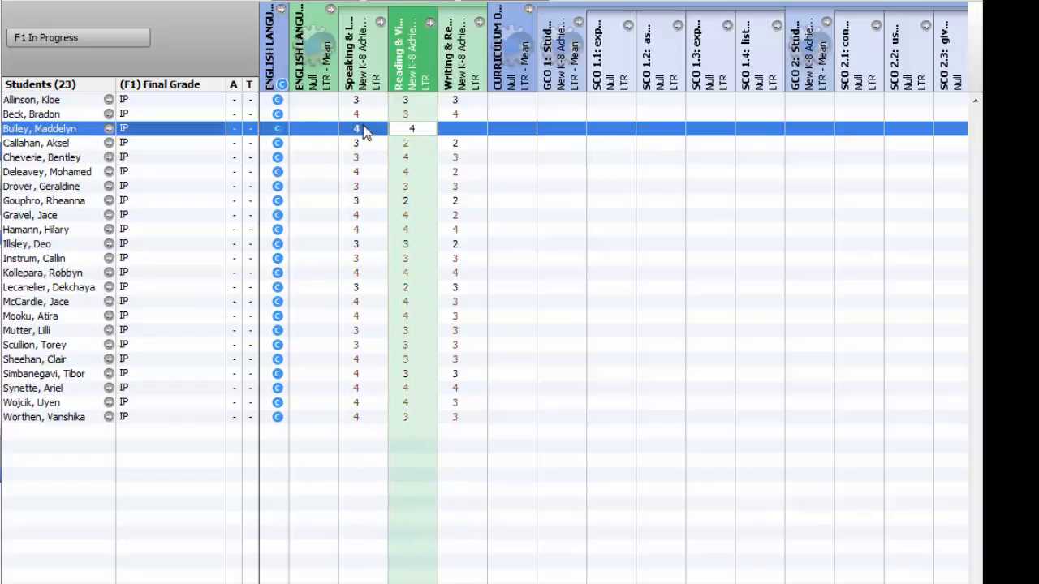
pyautogui.press('Tab')
pyautogui.write('4')
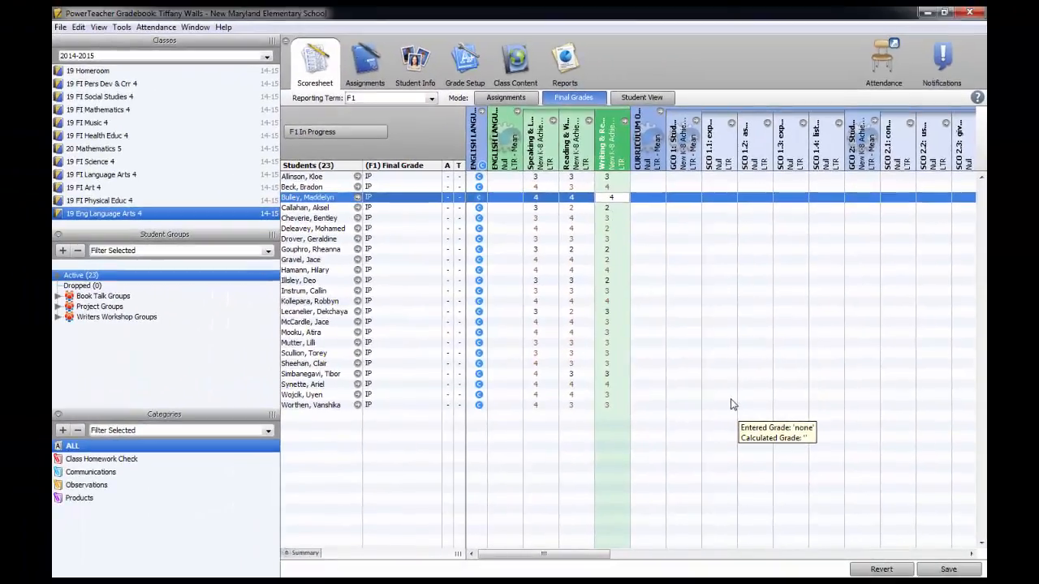
pyautogui.click(950, 570)
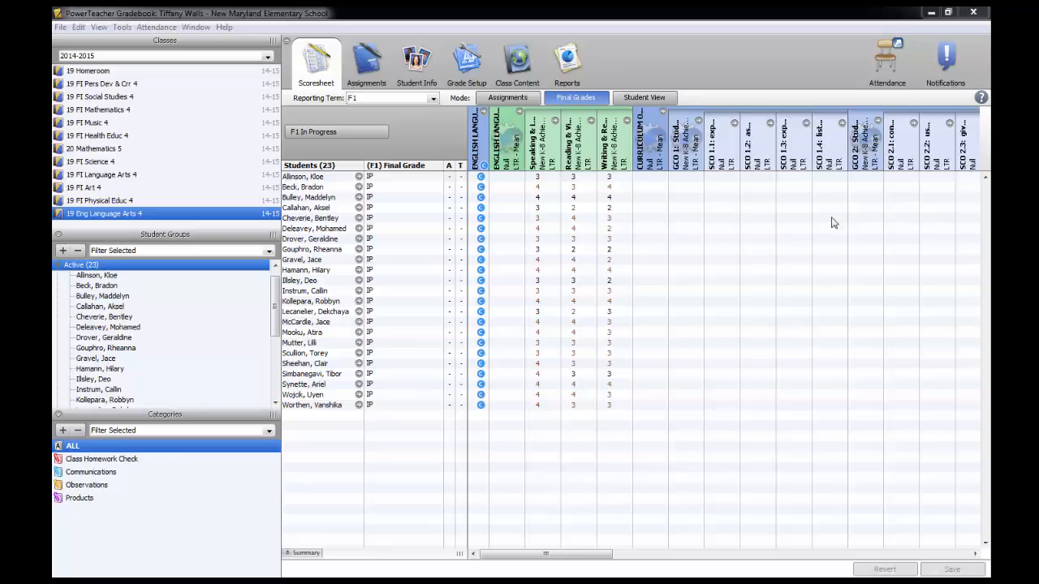
# - View the second student's scores in Student View, filtering by Communications, Observations and Products before showing all categories again
pyautogui.click(651, 98)
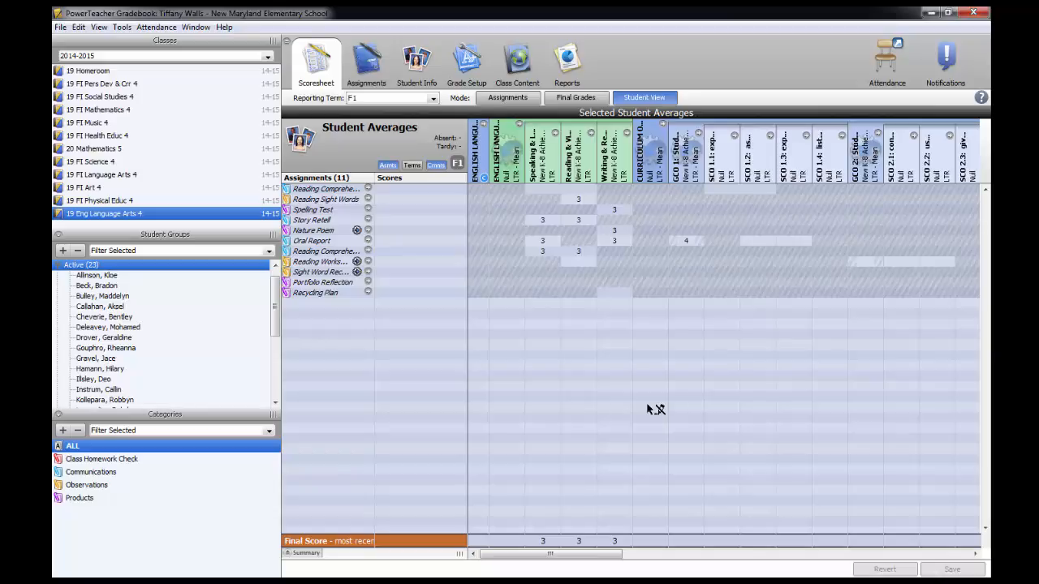
pyautogui.click(99, 286)
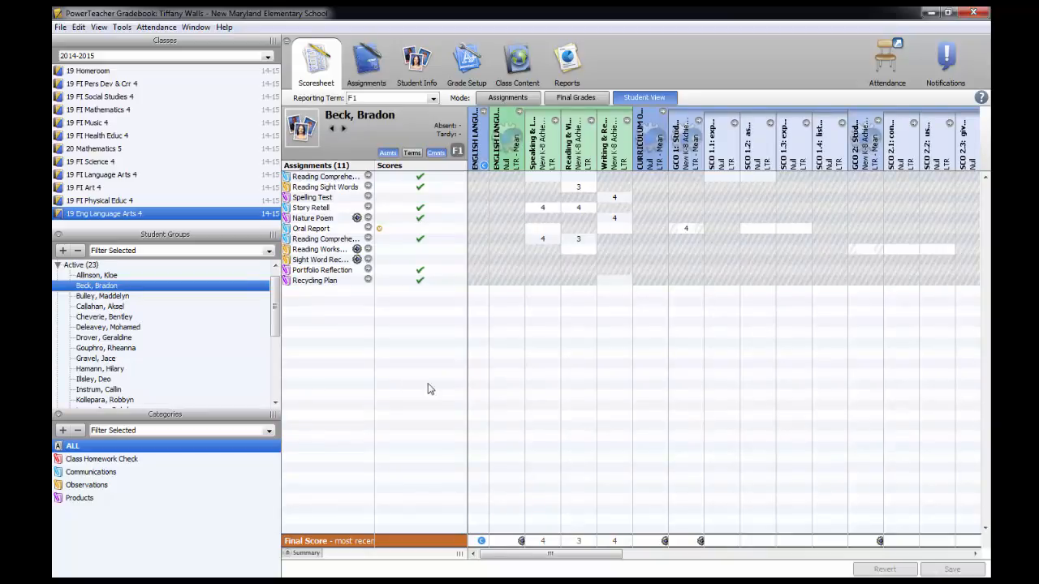
pyautogui.click(91, 473)
pyautogui.click(91, 485)
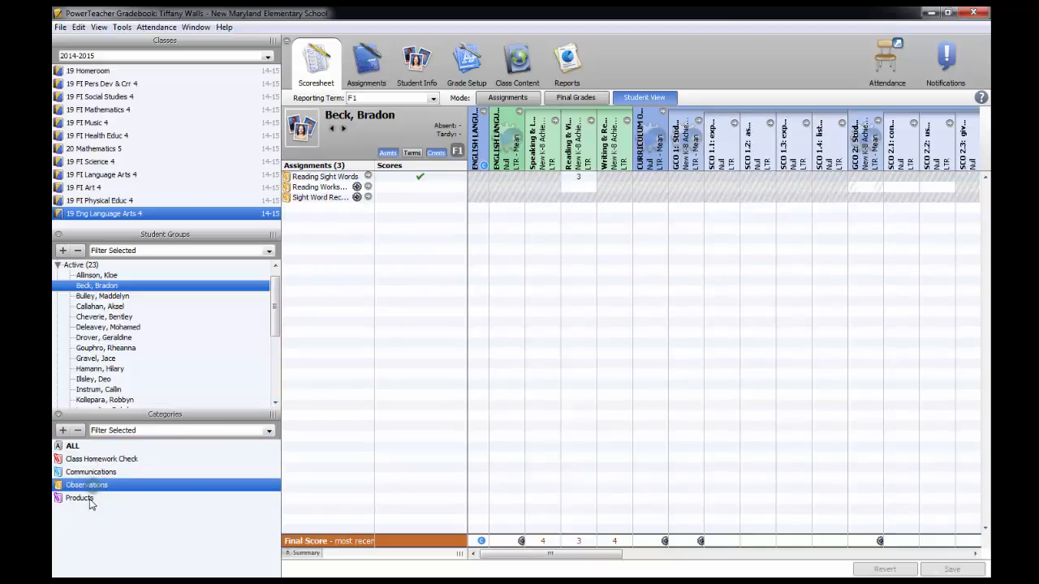
pyautogui.click(86, 498)
pyautogui.click(73, 447)
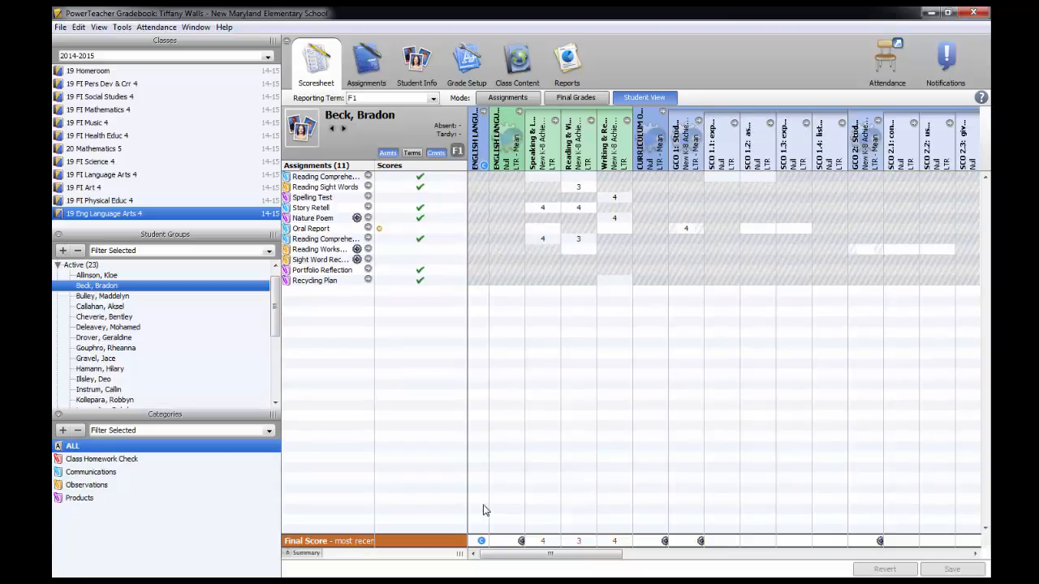
# - Expand the second student's score summary and compare the Assignments, Final Grades and Student View modes
pyautogui.click(288, 555)
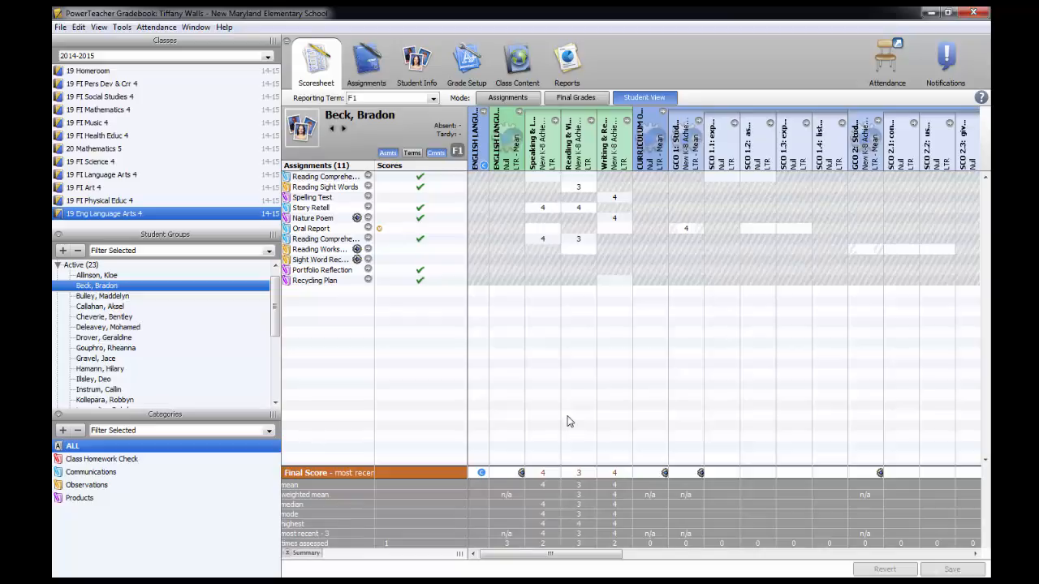
pyautogui.click(499, 97)
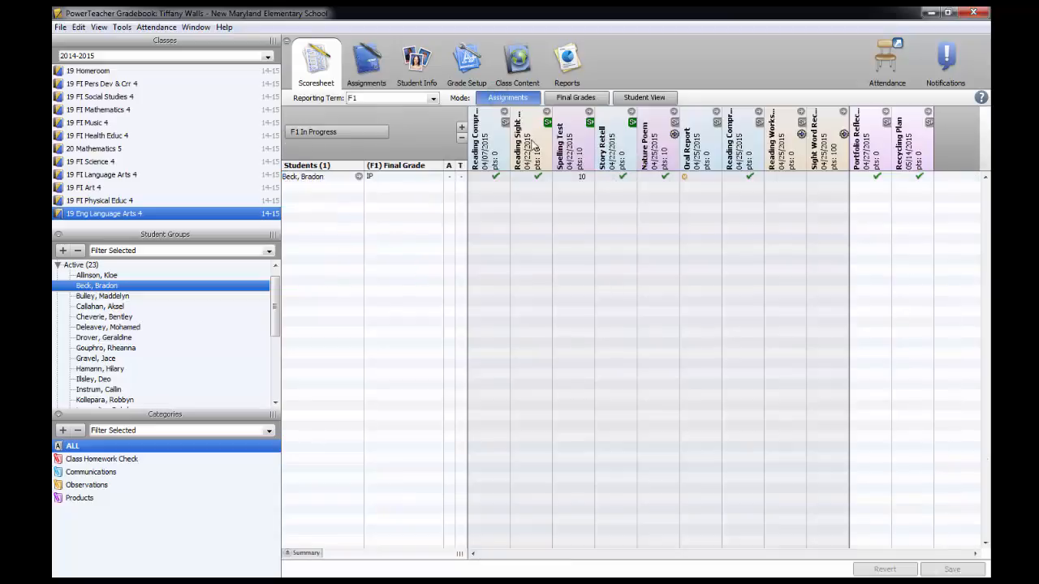
pyautogui.click(560, 99)
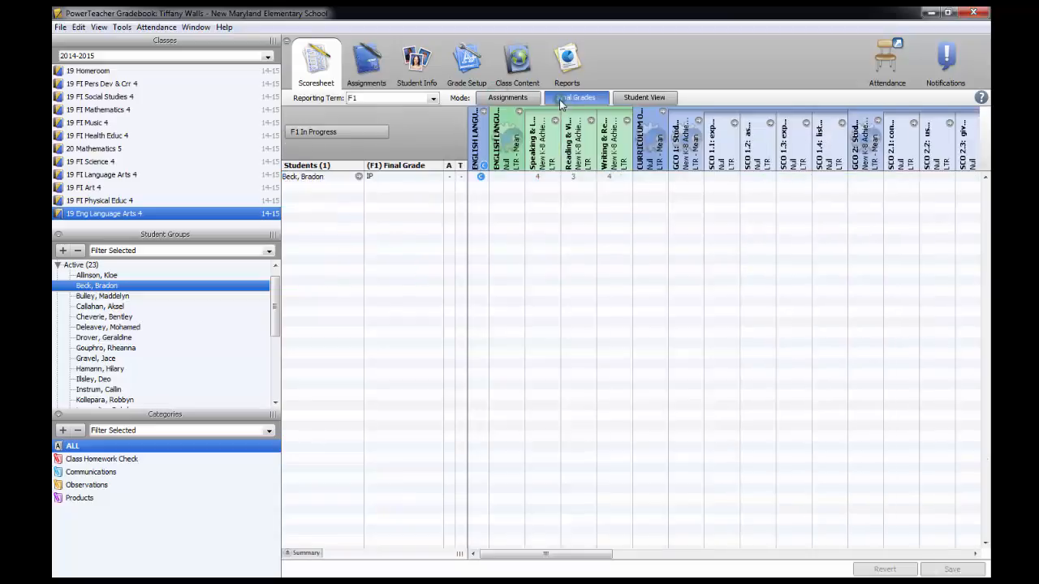
pyautogui.click(642, 98)
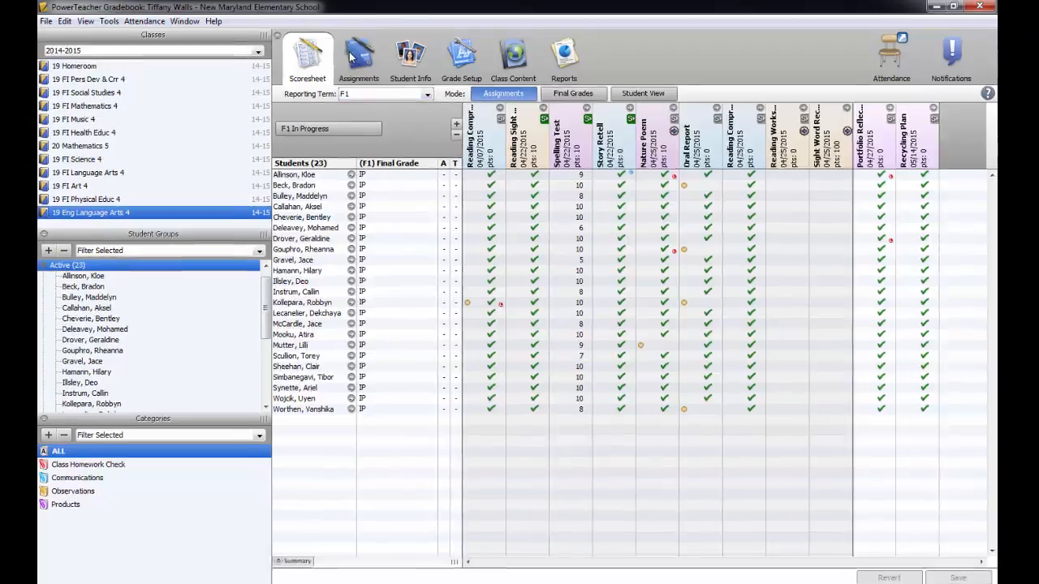
# - View the class's assignment list filtered by Communications, Observations and Products, and show all categories again
pyautogui.click(357, 56)
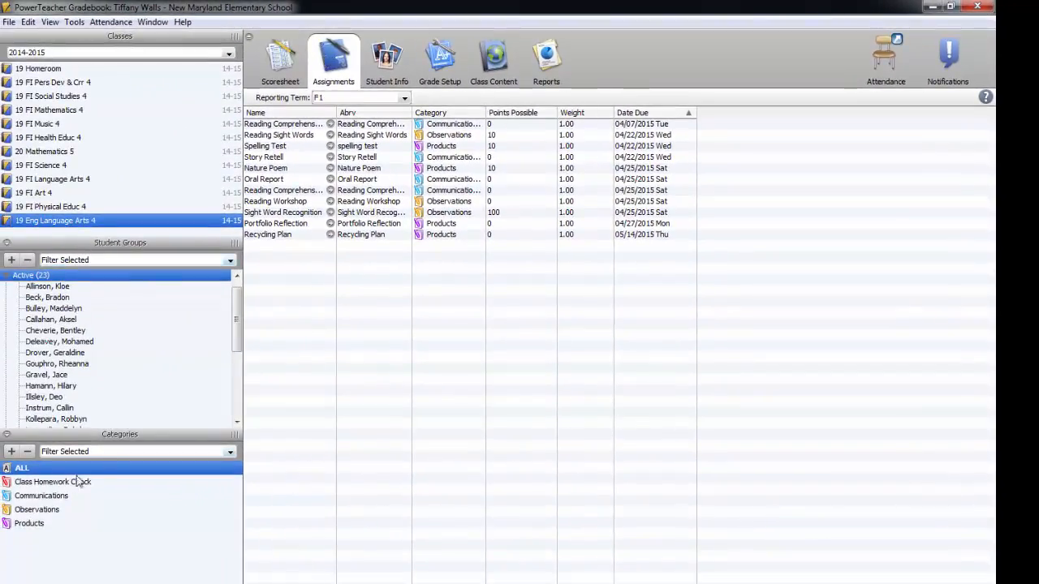
pyautogui.click(51, 496)
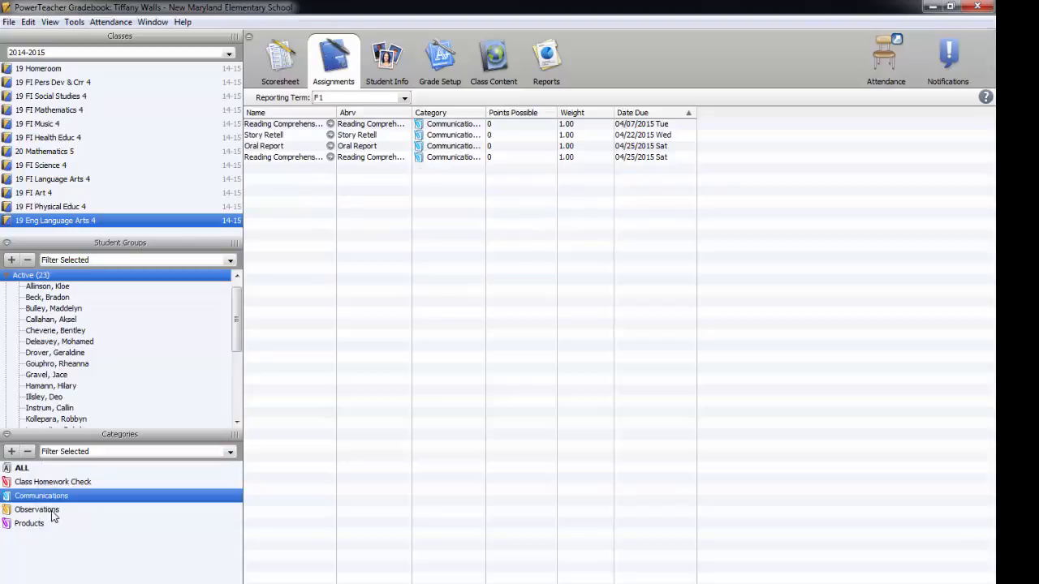
pyautogui.click(51, 510)
pyautogui.click(31, 525)
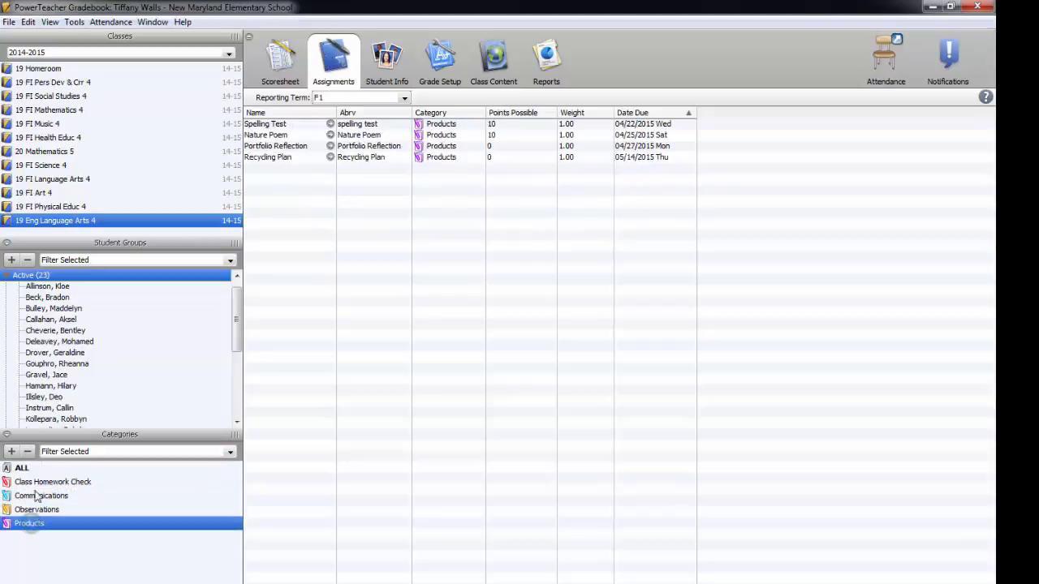
pyautogui.click(27, 470)
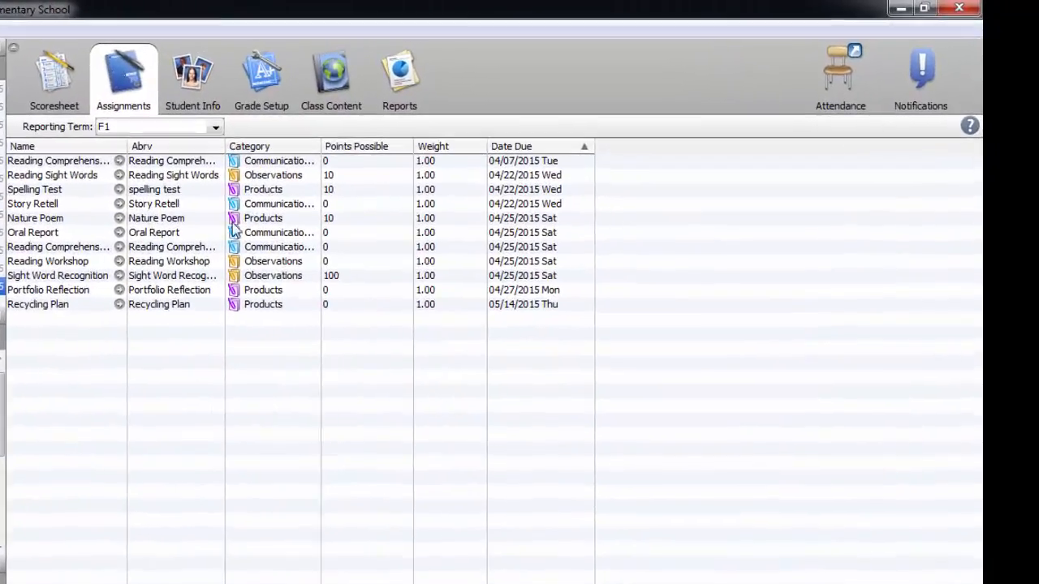
# - View the students' demographic information and the final grade calculation settings for the F1 reporting term
pyautogui.click(192, 78)
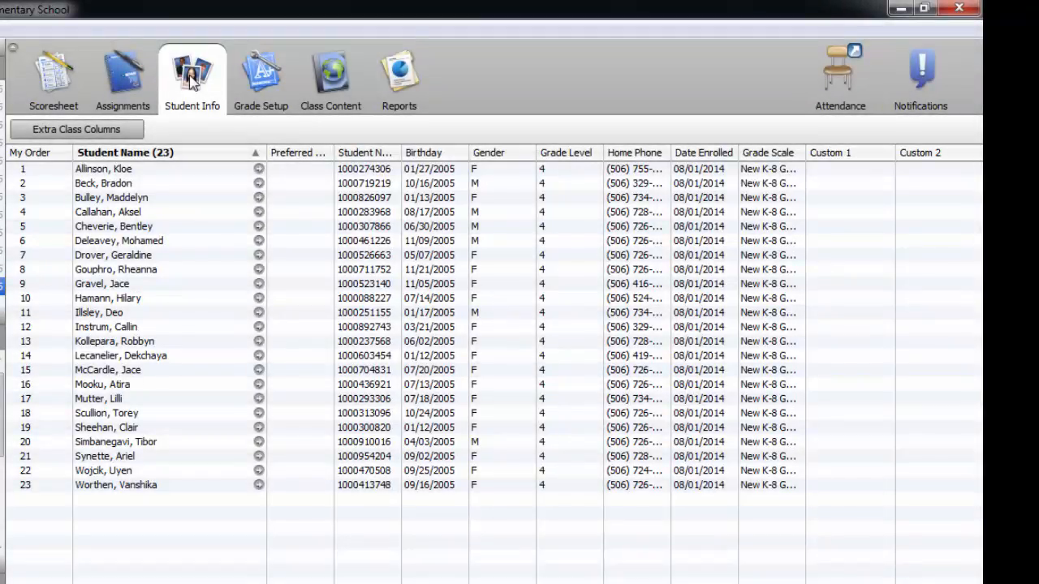
pyautogui.click(271, 85)
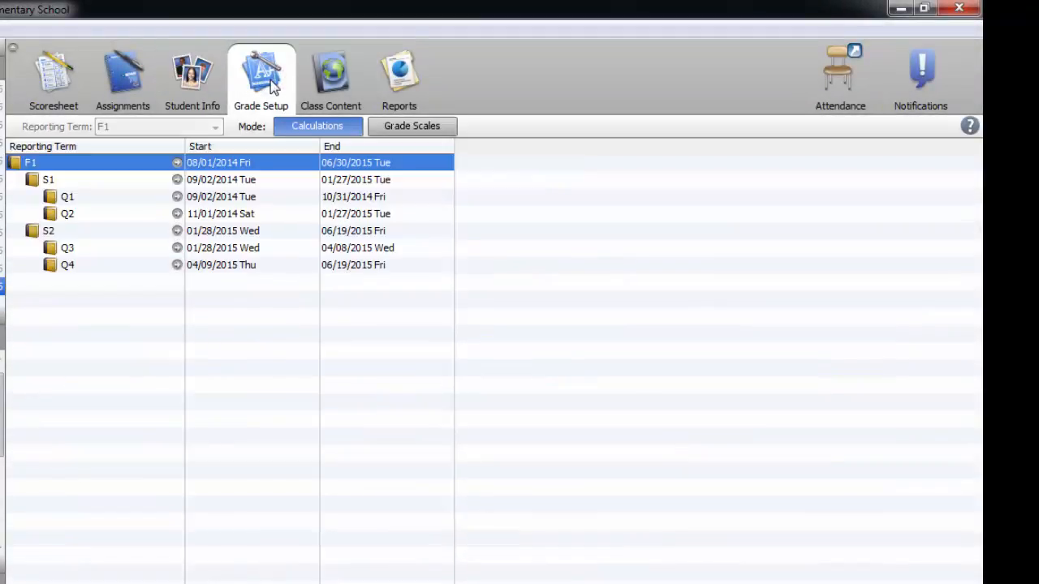
pyautogui.click(36, 162)
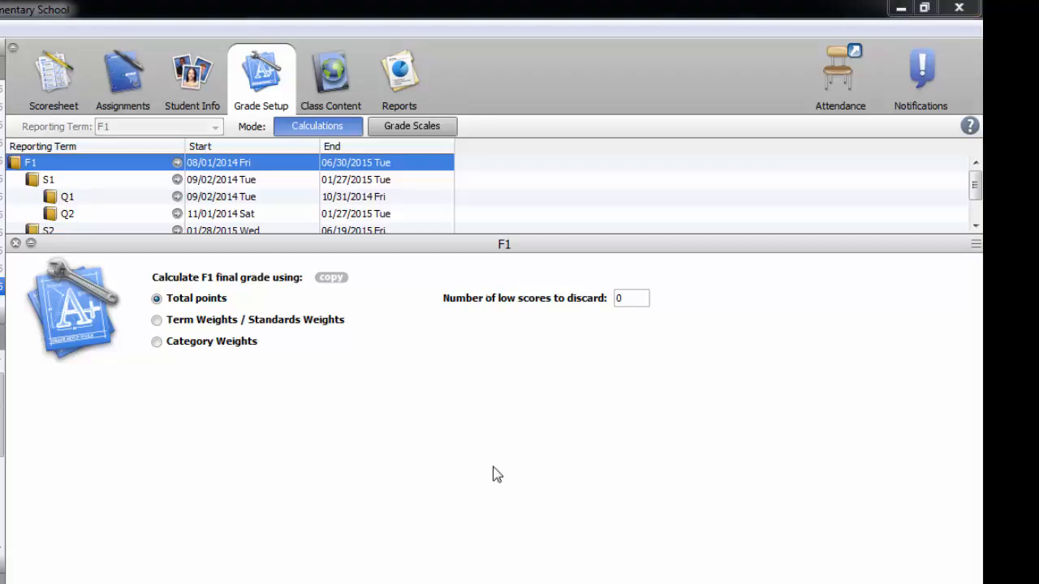
# - View the class content information and its Add Web Link form, cancel the form, and view the list of available reports
pyautogui.click(333, 81)
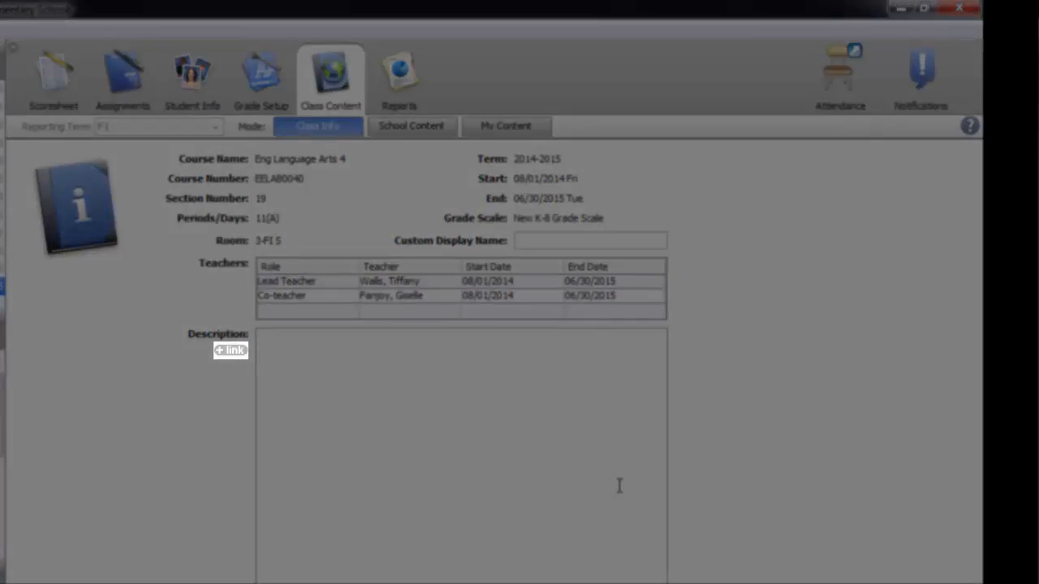
pyautogui.click(227, 354)
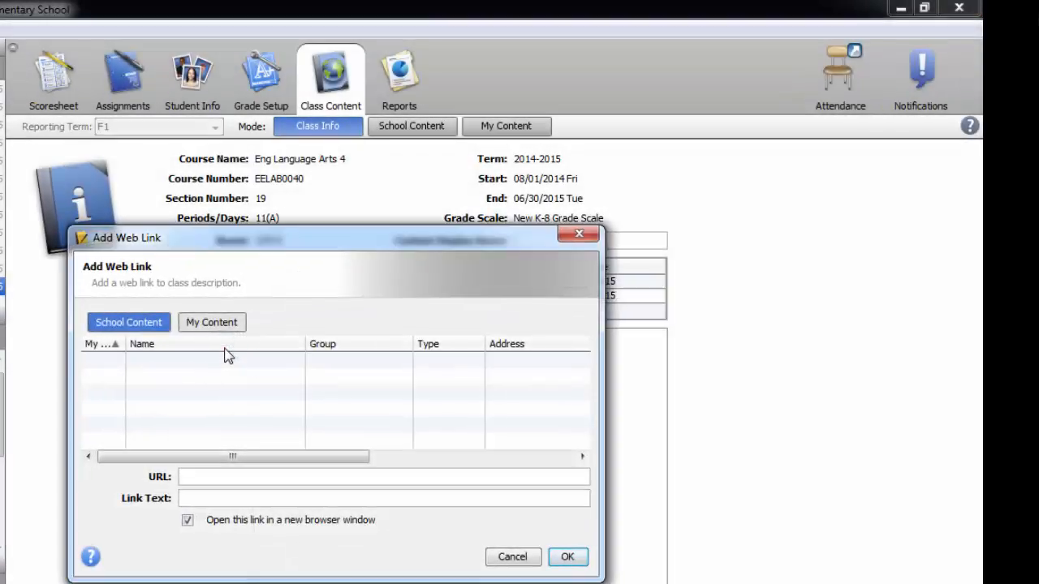
pyautogui.click(512, 558)
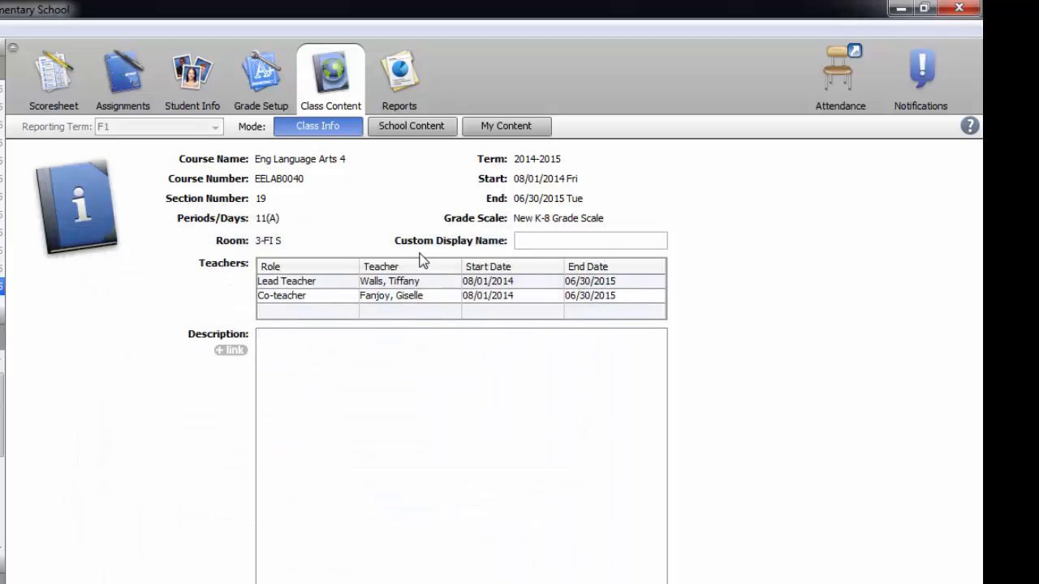
pyautogui.click(406, 71)
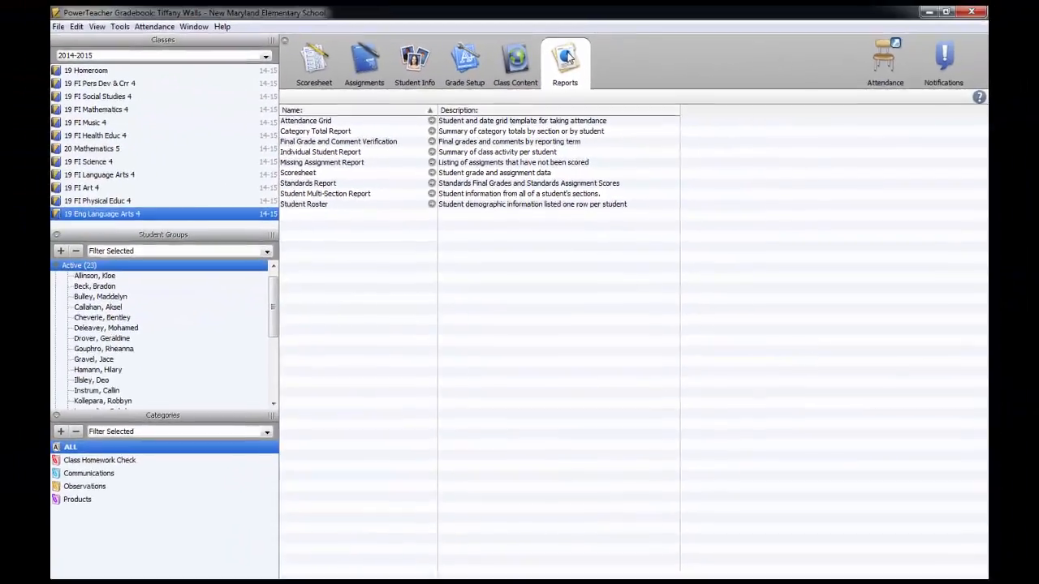
# - Return to the scoresheet, and view and close the Attendance Options and the Teacher Notifications for the class
pyautogui.click(323, 58)
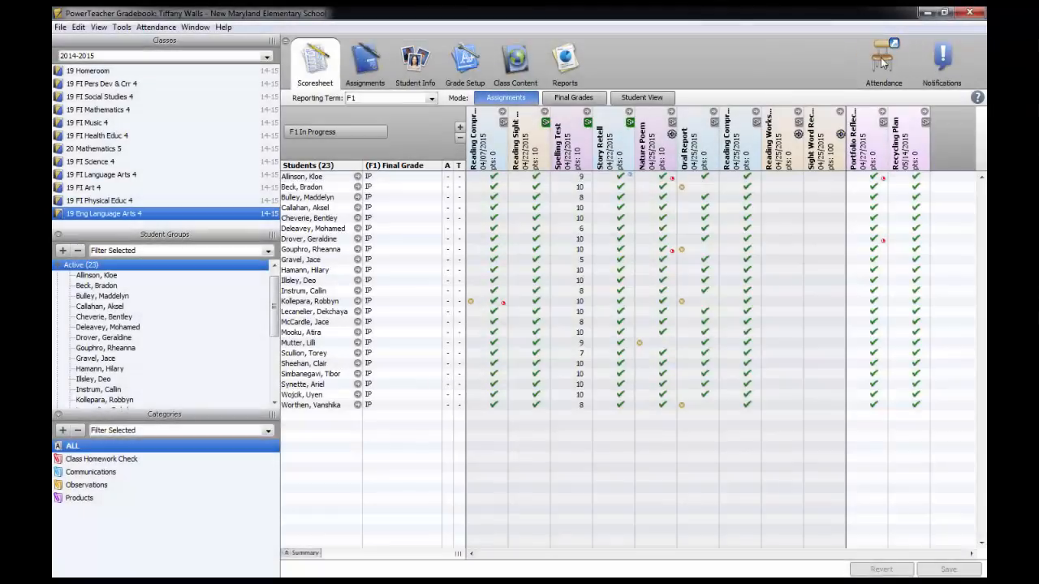
pyautogui.click(884, 64)
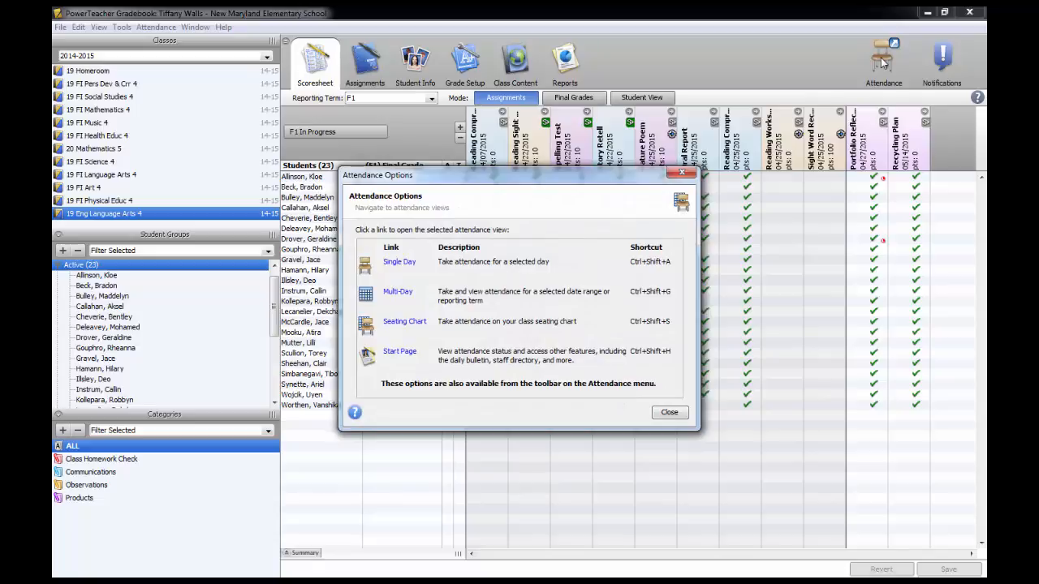
pyautogui.click(682, 173)
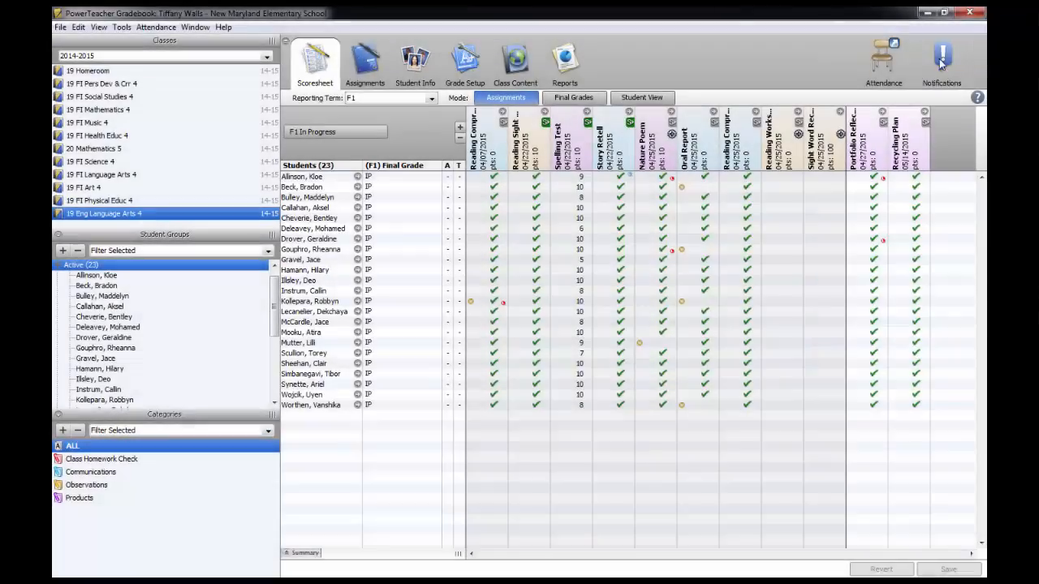
pyautogui.click(944, 58)
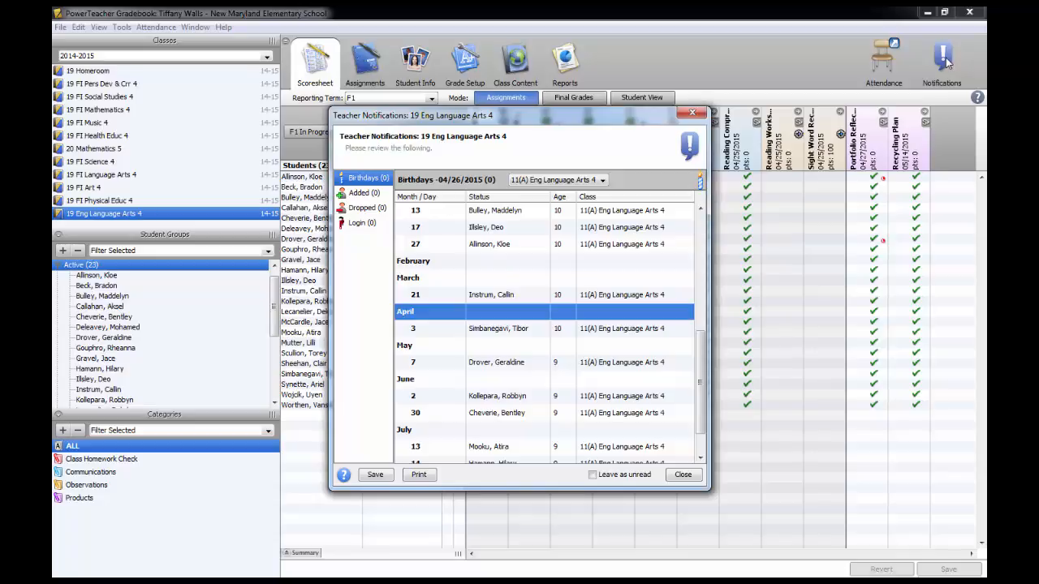
pyautogui.click(692, 113)
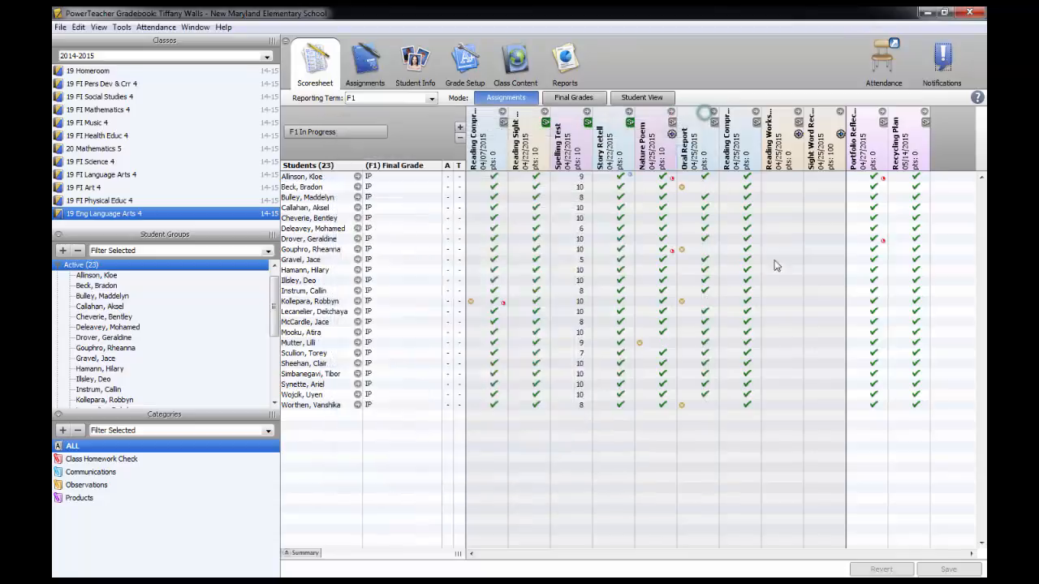